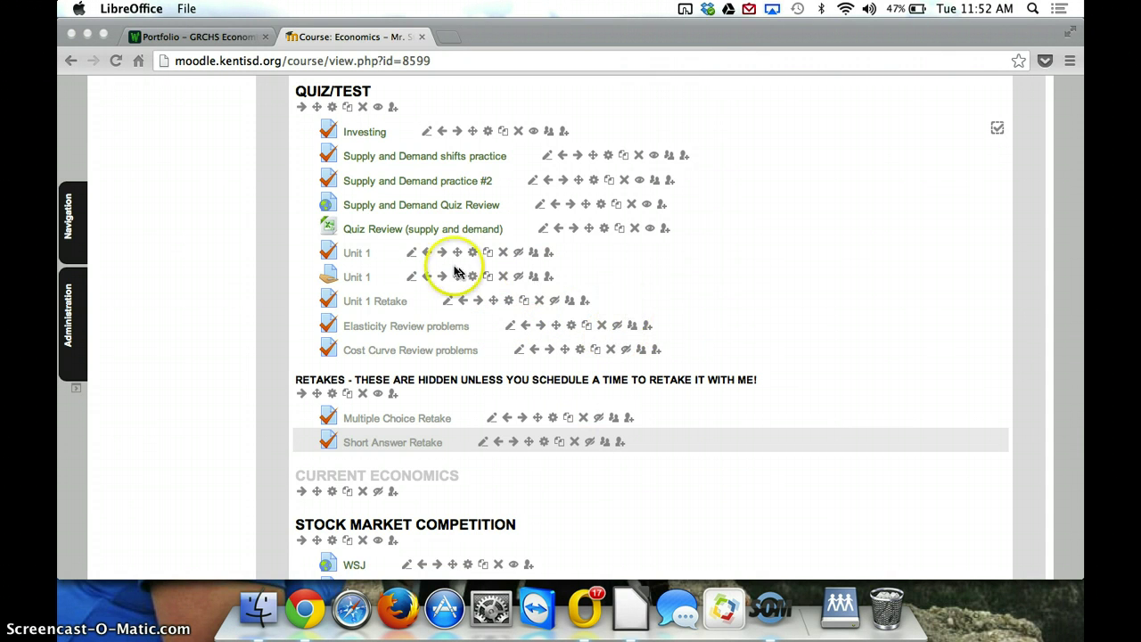
- Download the Quiz Review (supply and demand) spreadsheet from the course page and close the blank download window
{"action": "left_click", "coordinate": [740, 297]}
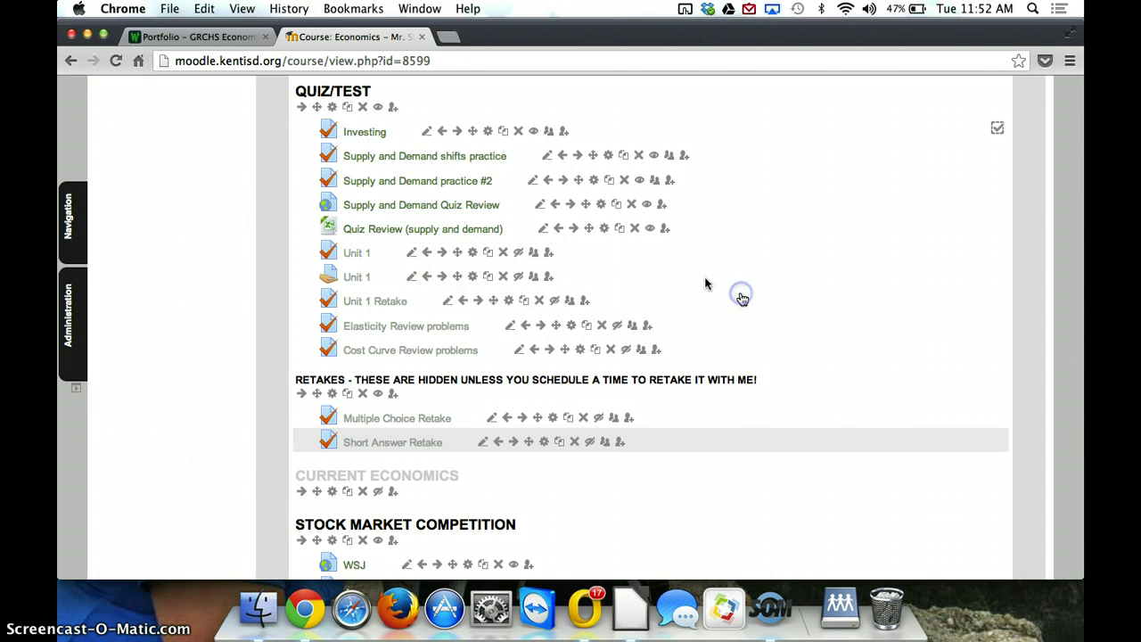
{"action": "left_click", "coordinate": [453, 233]}
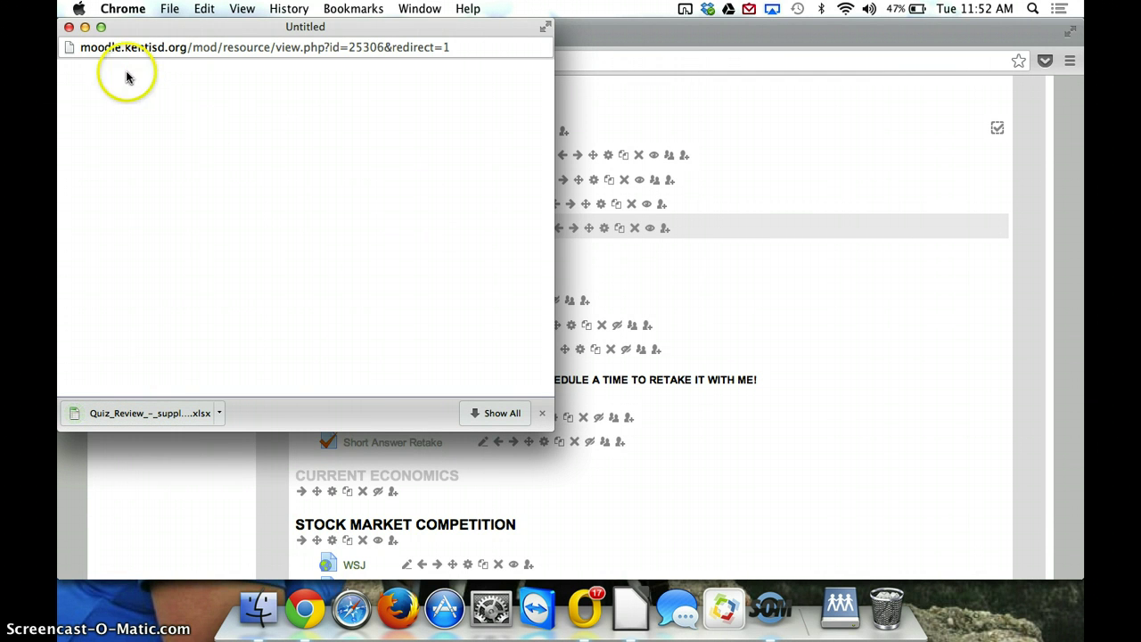
{"action": "left_click", "coordinate": [69, 29]}
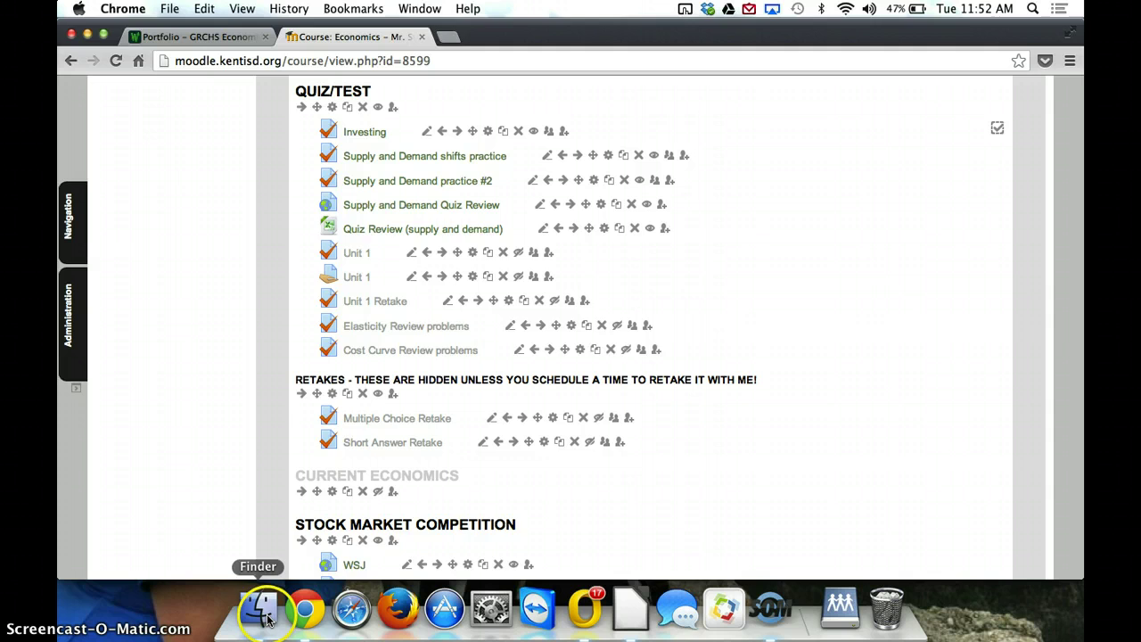
- Switch to Finder and open Quiz_Review_-_supply_and_Demand (2).xlsx from the Downloads folder with LibreOffice
{"action": "left_click", "coordinate": [258, 608]}
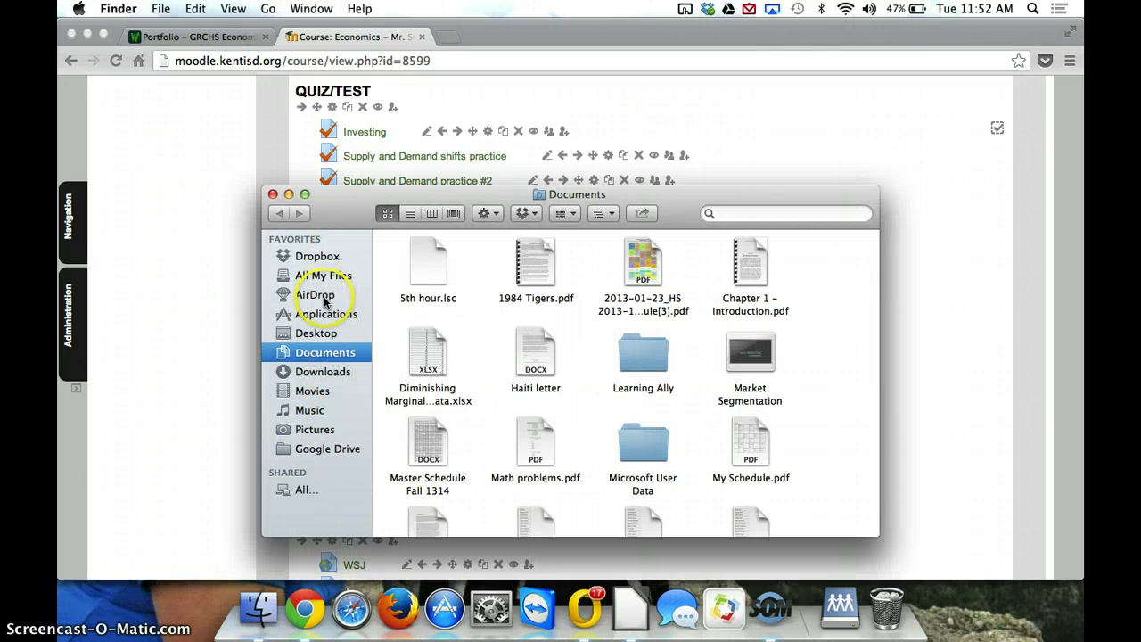
{"action": "left_click", "coordinate": [325, 371]}
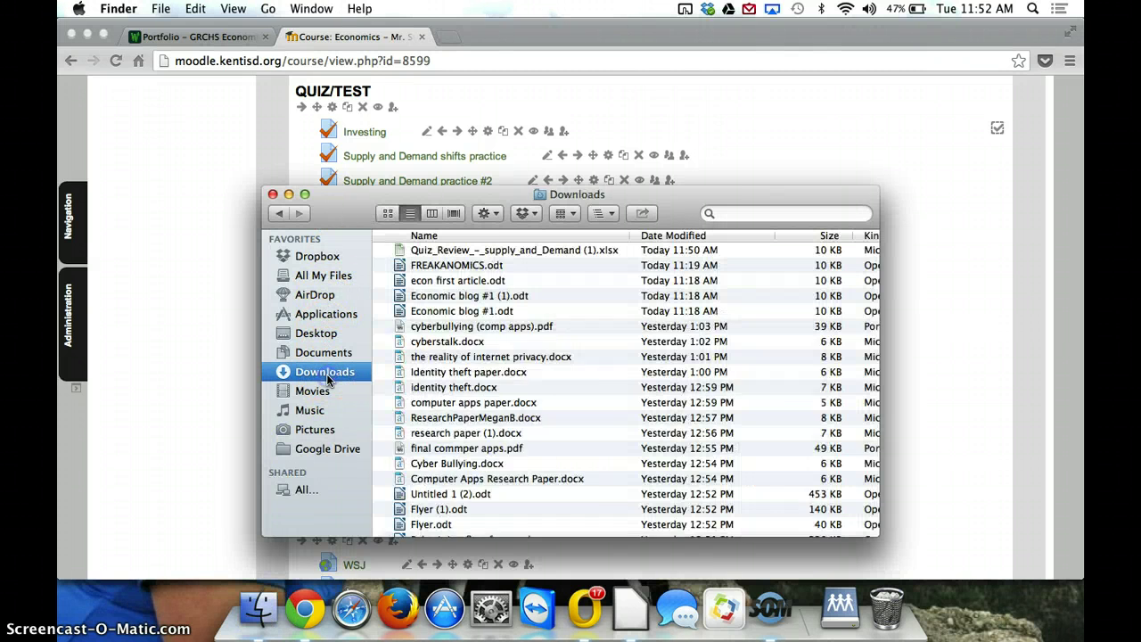
{"action": "right_click", "coordinate": [486, 254]}
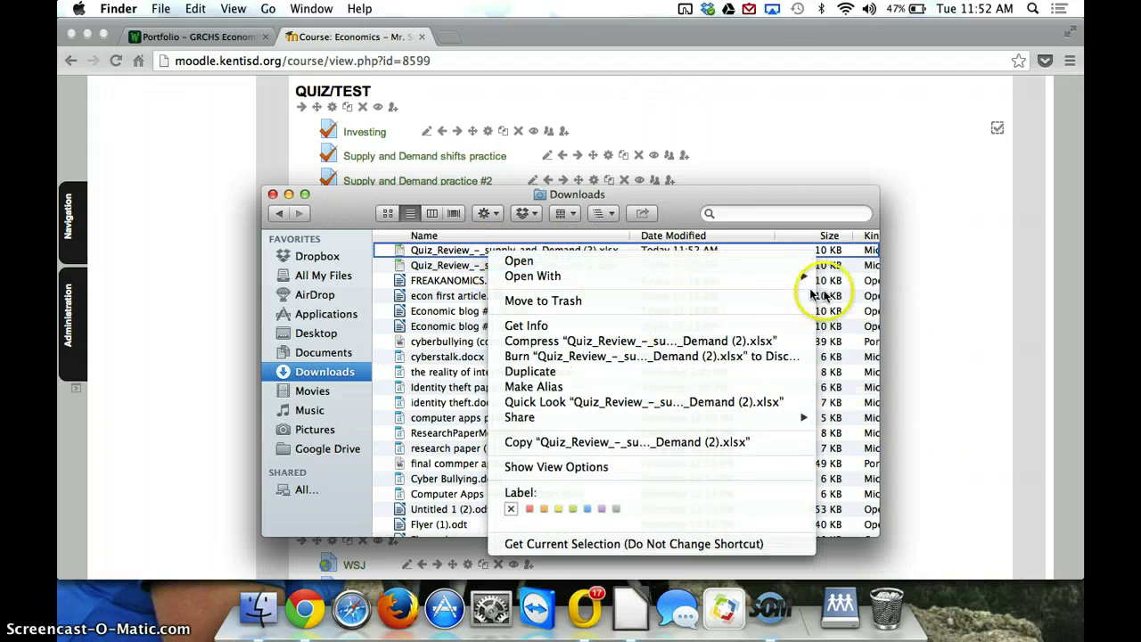
{"action": "mouse_move", "coordinate": [805, 278]}
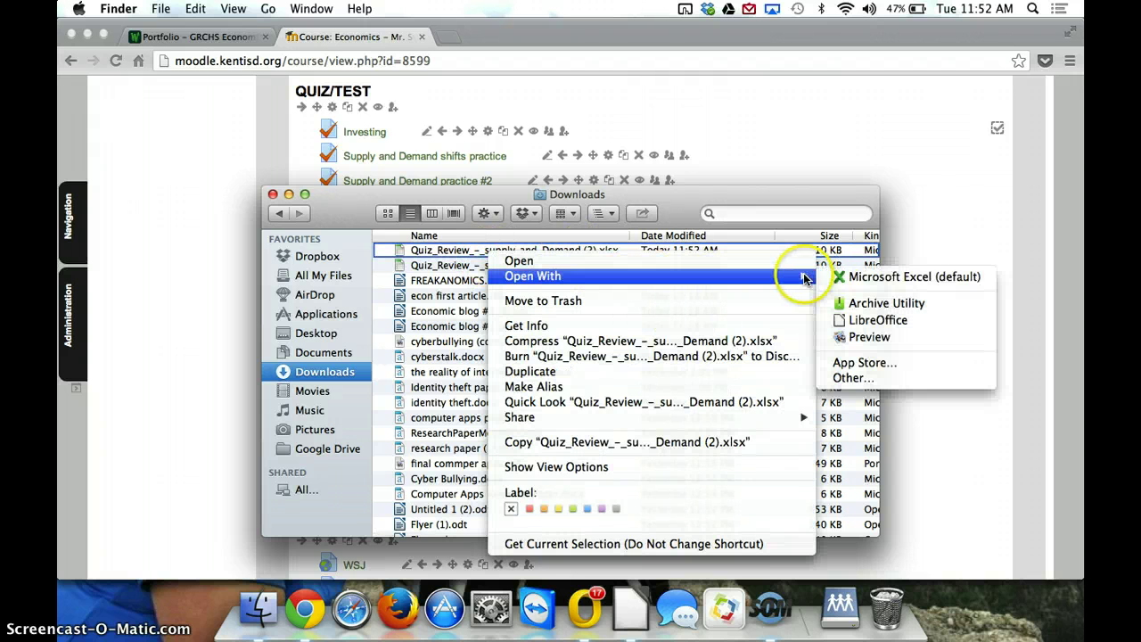
{"action": "left_click", "coordinate": [869, 320]}
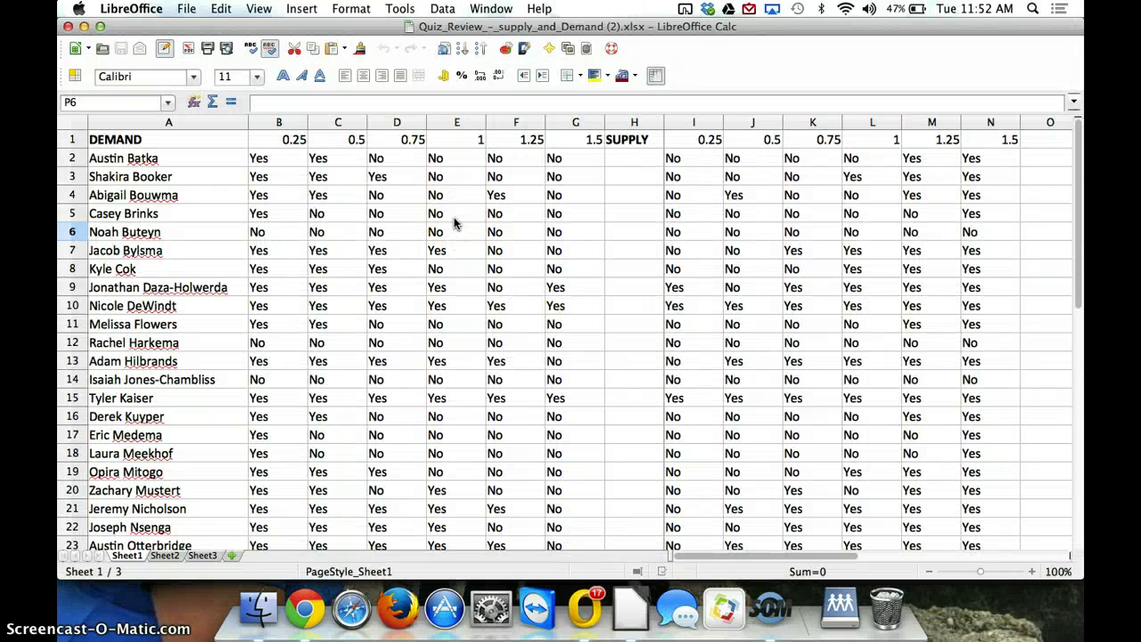
- Examine the Yes/No answers listed under each price in the DEMAND and SUPPLY sections
{"action": "left_click", "coordinate": [408, 270]}
{"action": "scroll", "coordinate": [409, 273], "scroll_direction": "down", "scroll_amount": 2}
{"action": "scroll", "coordinate": [409, 273], "scroll_direction": "up", "scroll_amount": 2}
{"action": "scroll", "coordinate": [410, 272], "scroll_direction": "right", "scroll_amount": 1}
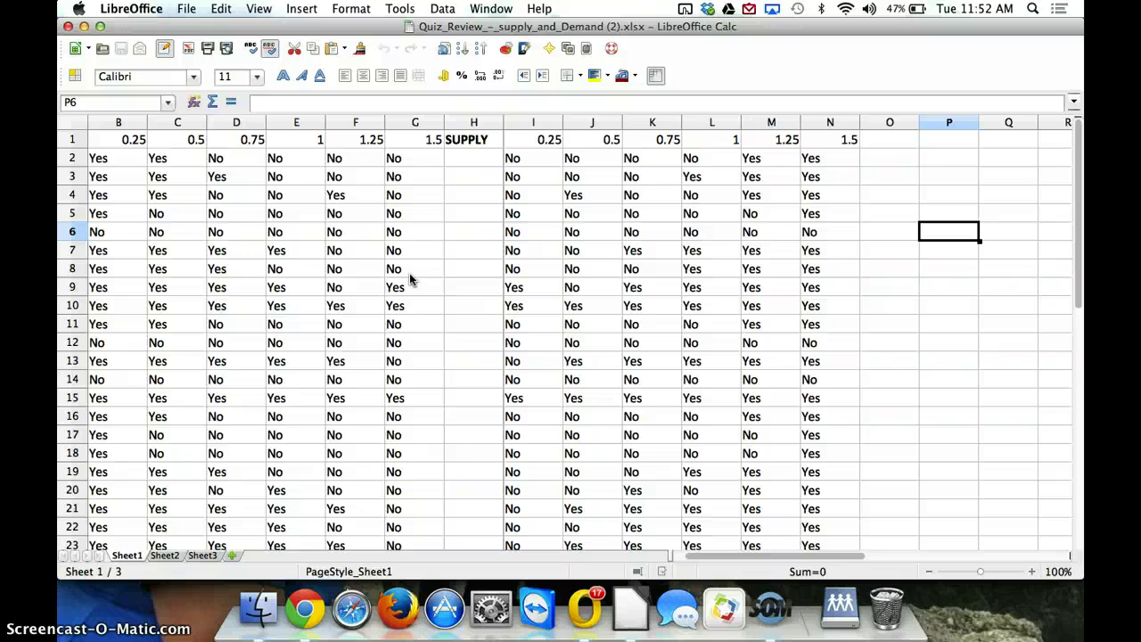
{"action": "scroll", "coordinate": [409, 273], "scroll_direction": "left", "scroll_amount": 1}
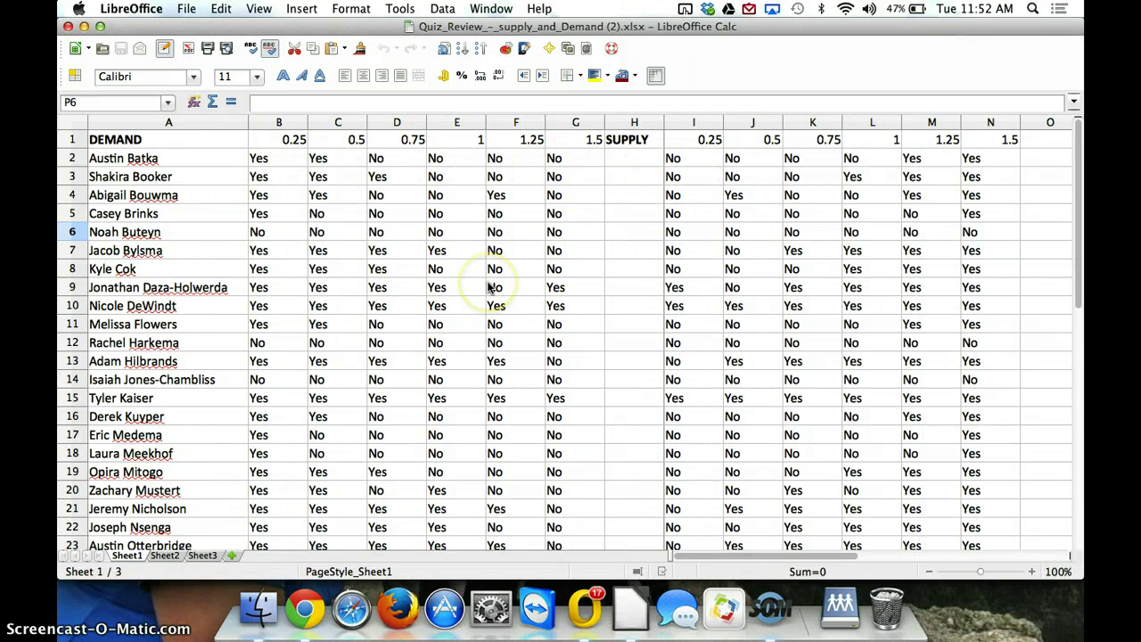
- Enter the formula =COUNTIF(B2:B28,"Yes") in cell B29 below the first demand column
{"action": "scroll", "coordinate": [490, 287], "scroll_direction": "down", "scroll_amount": 5}
{"action": "left_click", "coordinate": [275, 472]}
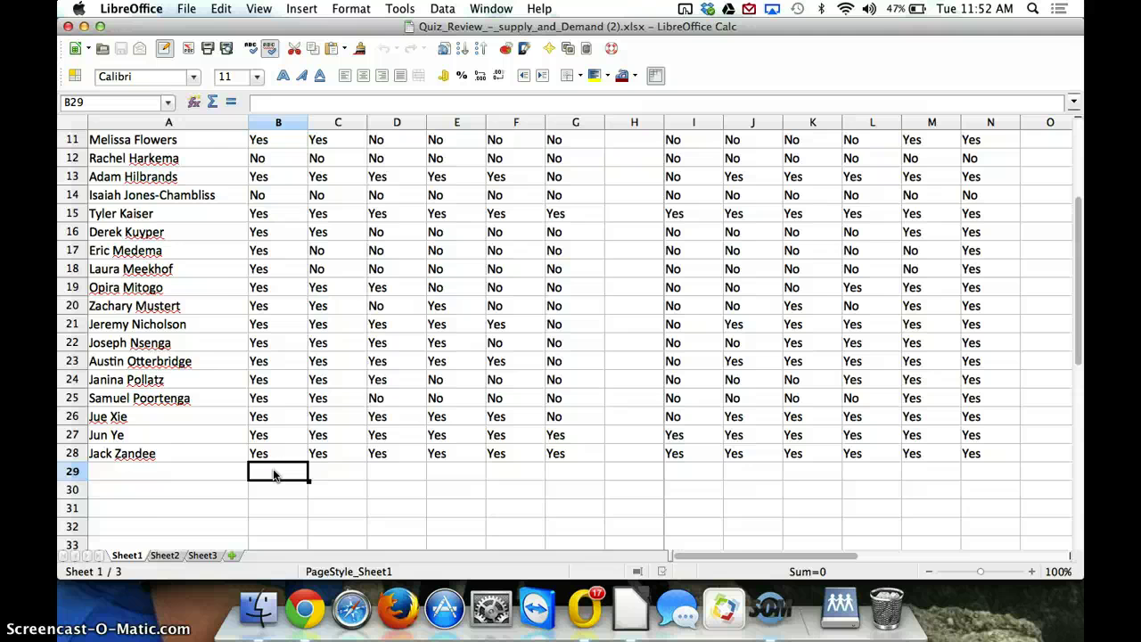
{"action": "scroll", "coordinate": [275, 475], "scroll_direction": "up", "scroll_amount": 4}
{"action": "scroll", "coordinate": [273, 475], "scroll_direction": "down", "scroll_amount": 5}
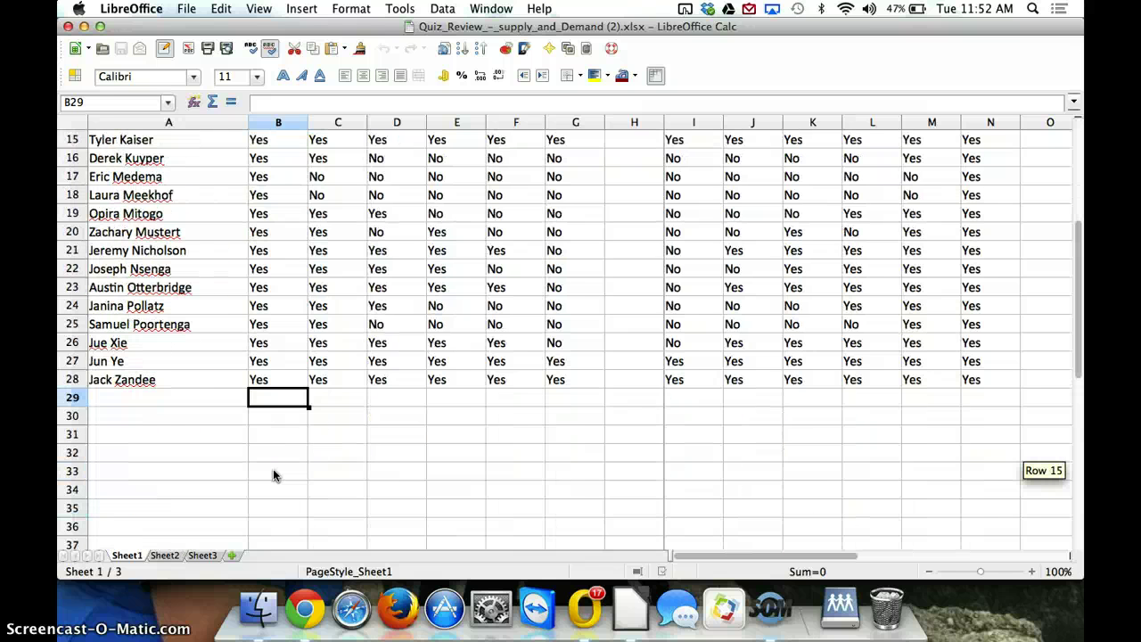
{"action": "type", "text": "=COUNT"}
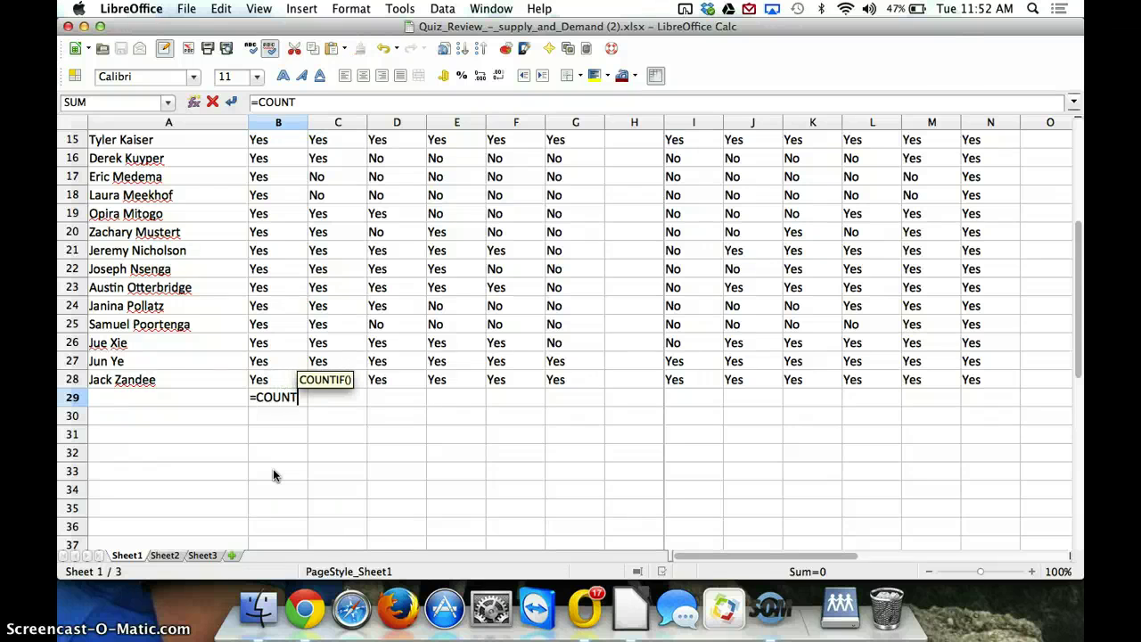
{"action": "type", "text": "IF("}
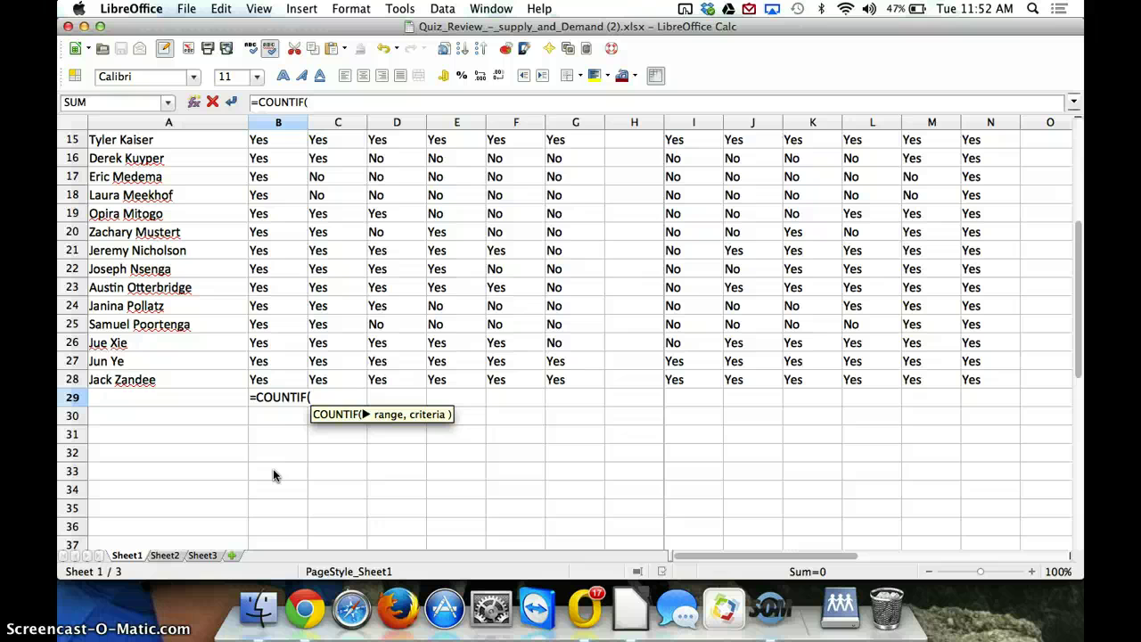
{"action": "left_click_drag", "start_coordinate": [265, 378], "coordinate": [275, 162]}
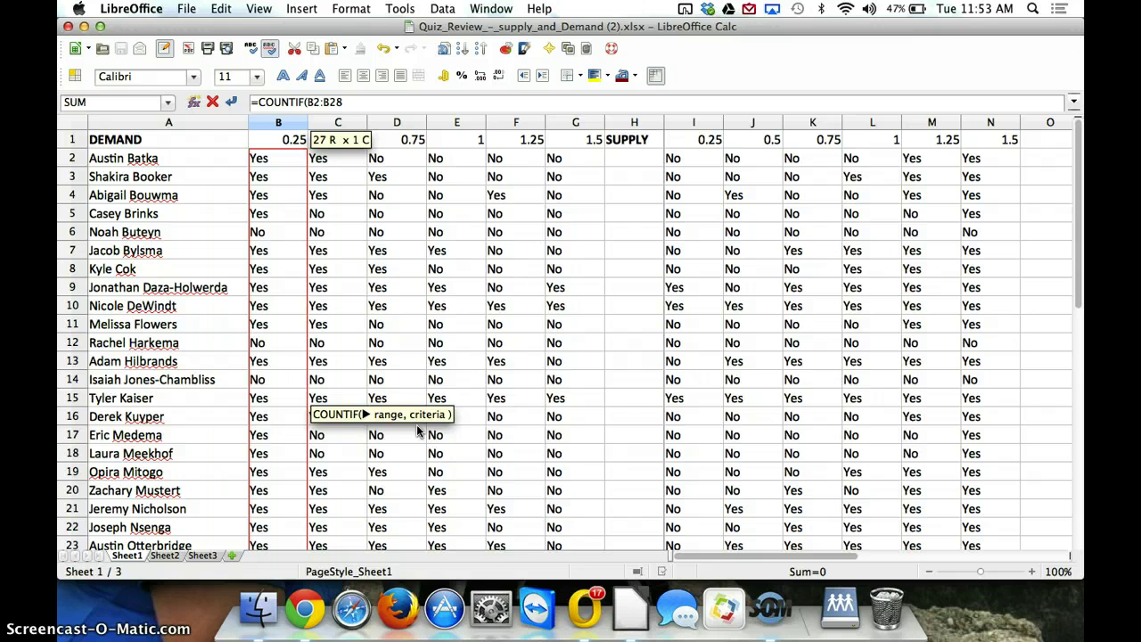
{"action": "type", "text": ","}
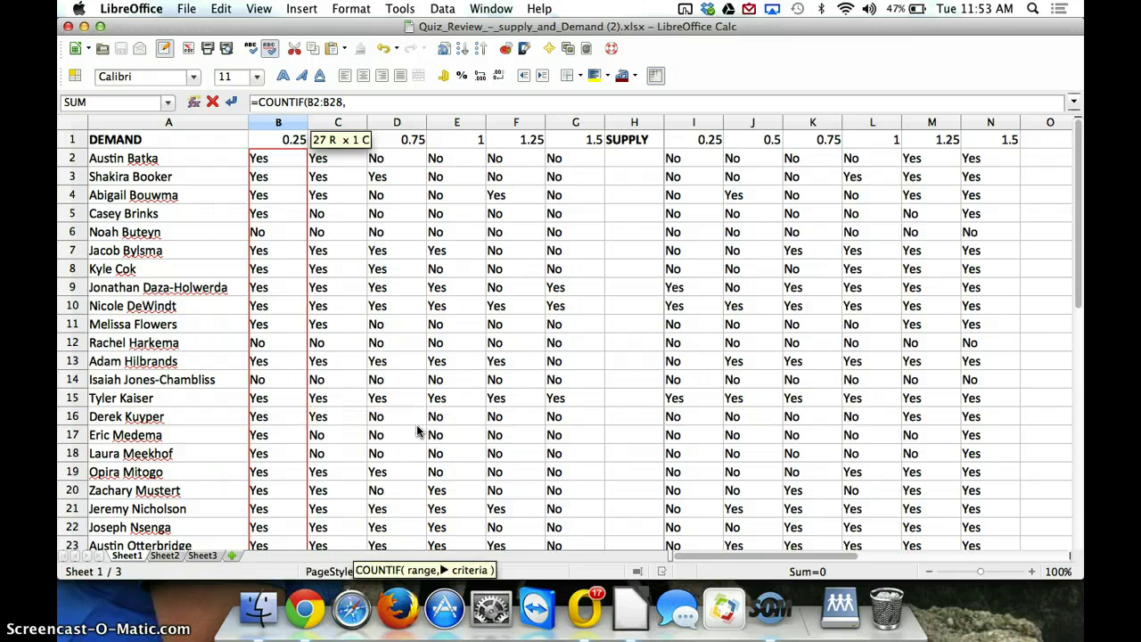
{"action": "type", "text": "\""}
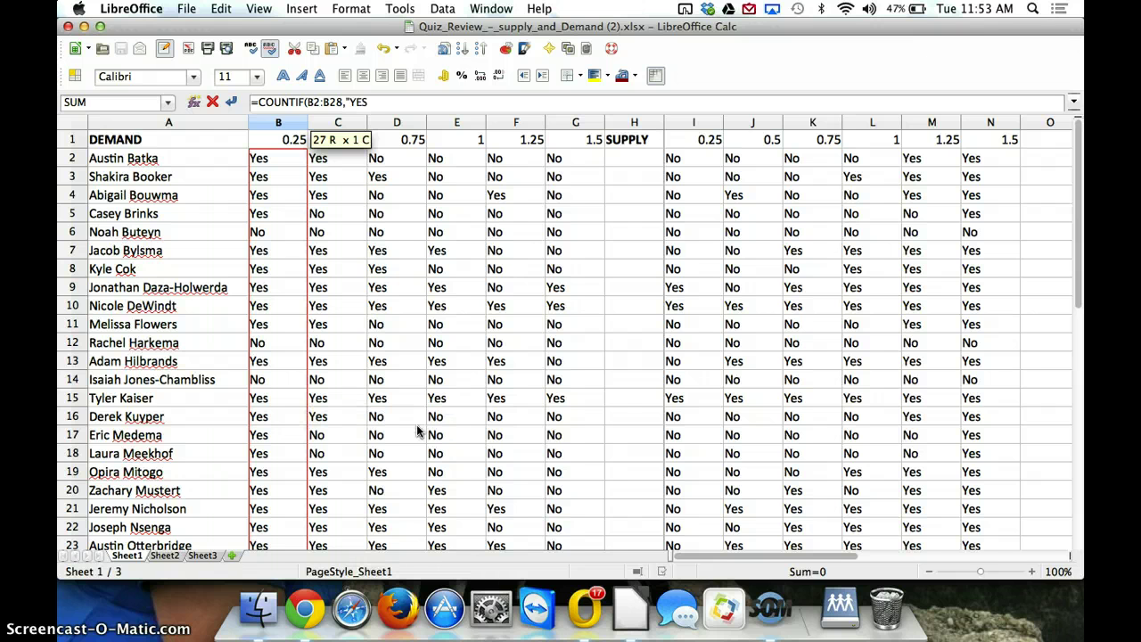
{"action": "type", "text": "Yes\""}
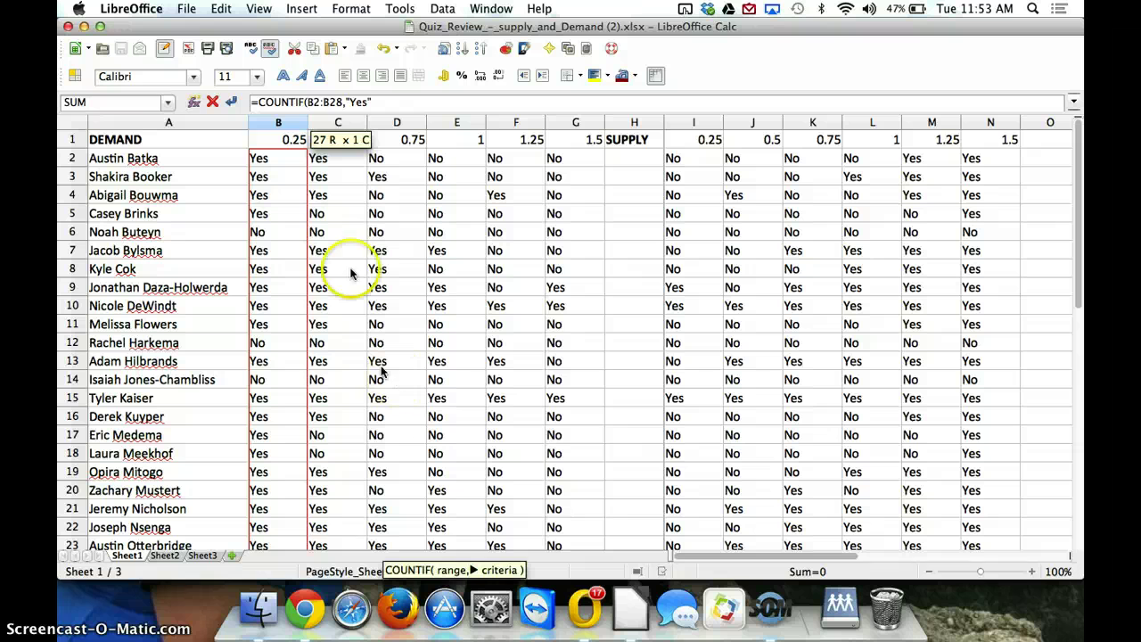
{"action": "left_click", "coordinate": [368, 102]}
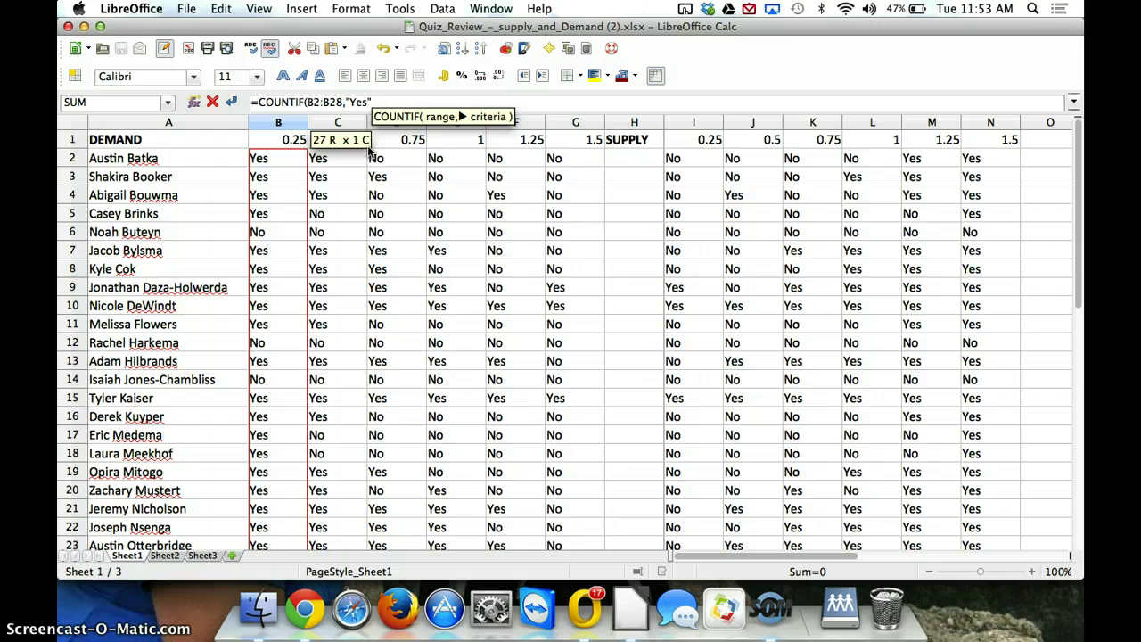
{"action": "type", "text": ")"}
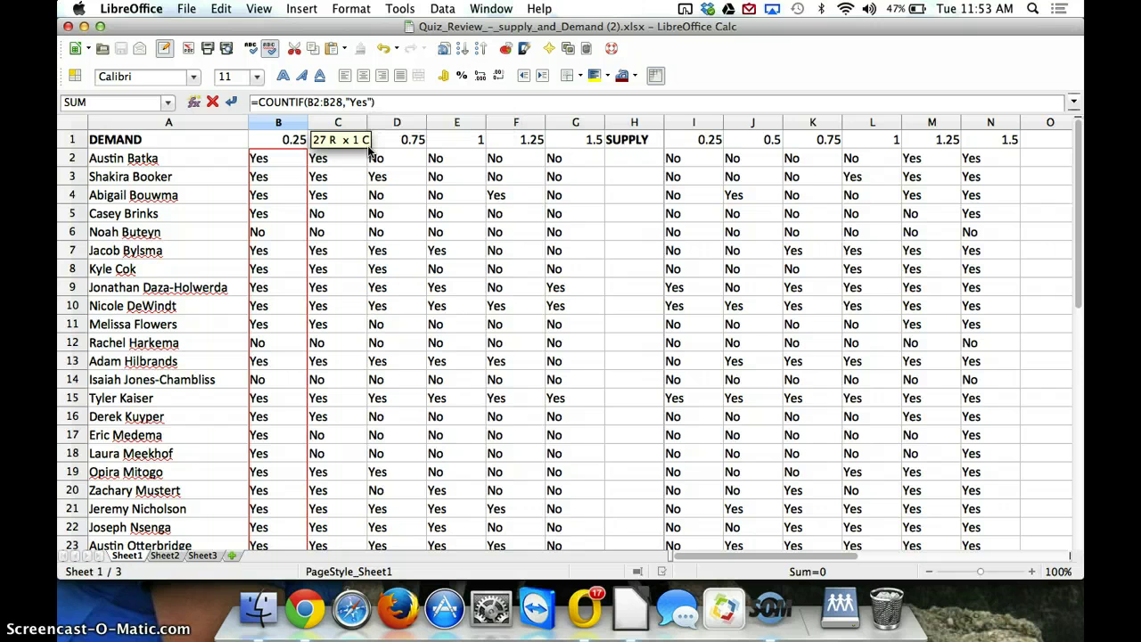
{"action": "key", "text": "Return"}
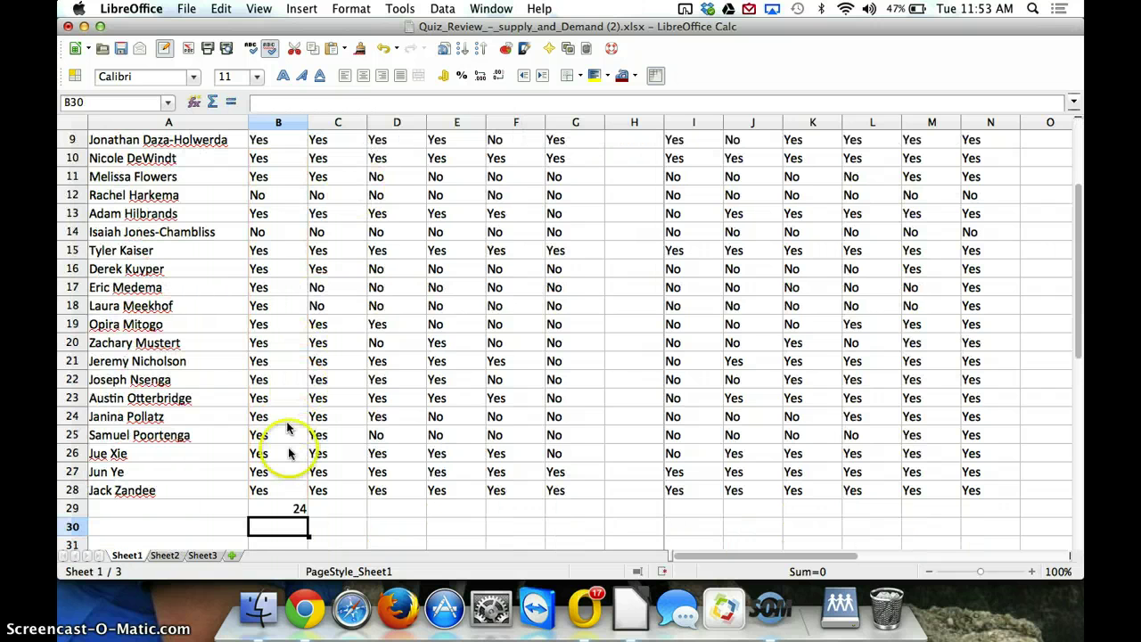
- Fill the COUNTIF formula from B29 across row 29 to column N and delete the contents of H29
{"action": "left_click", "coordinate": [290, 508]}
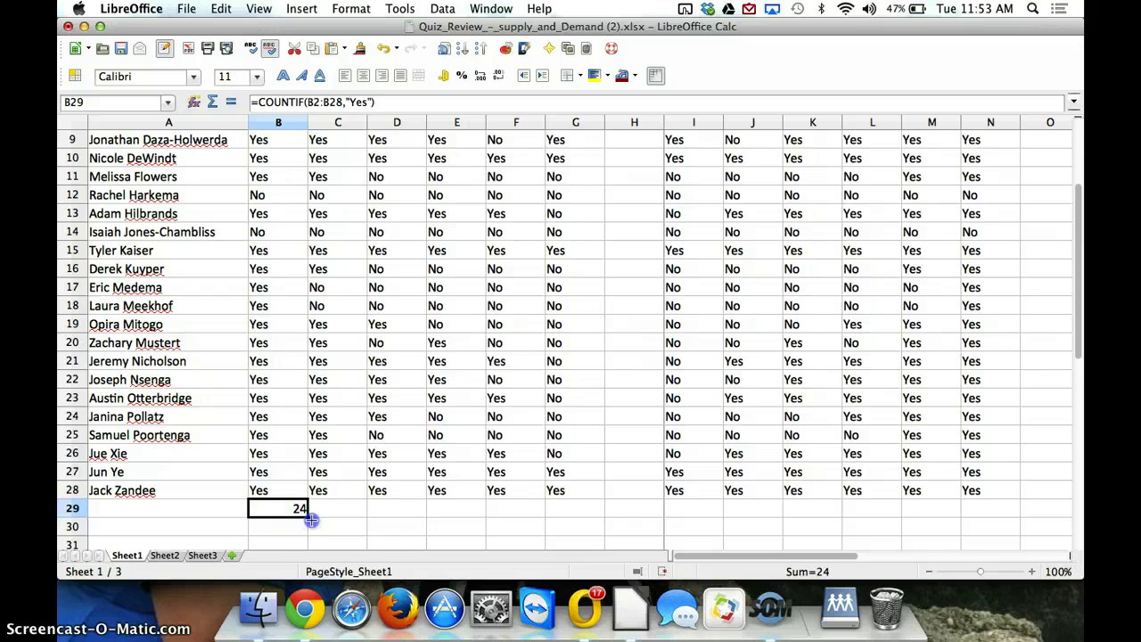
{"action": "left_click_drag", "start_coordinate": [314, 520], "coordinate": [1008, 513]}
{"action": "left_click", "coordinate": [657, 506]}
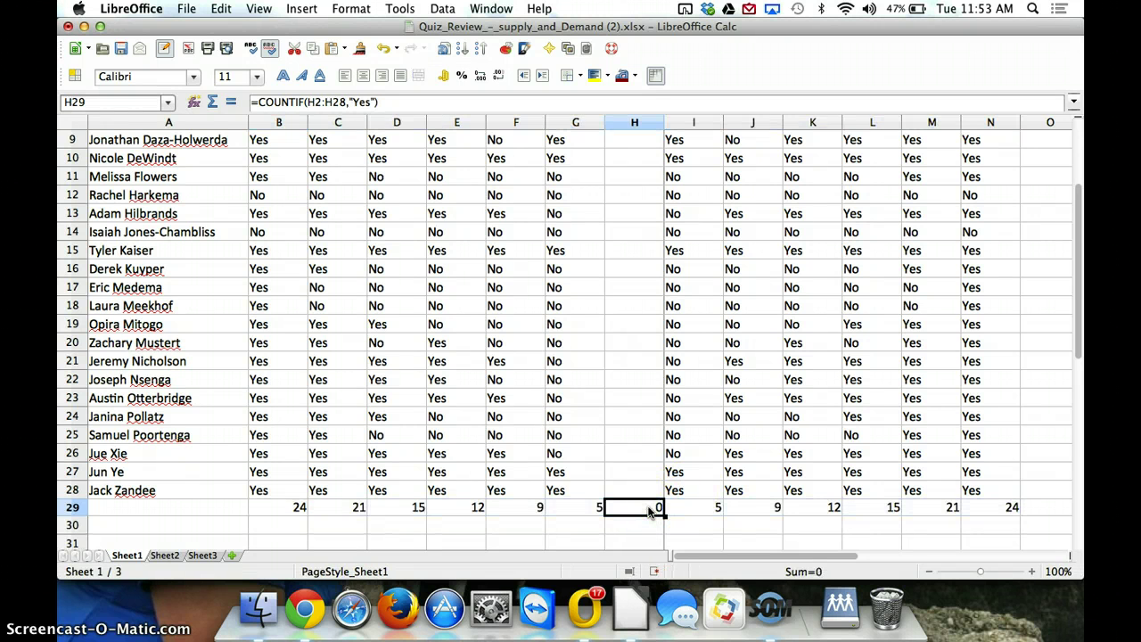
{"action": "key", "text": "BackSpace"}
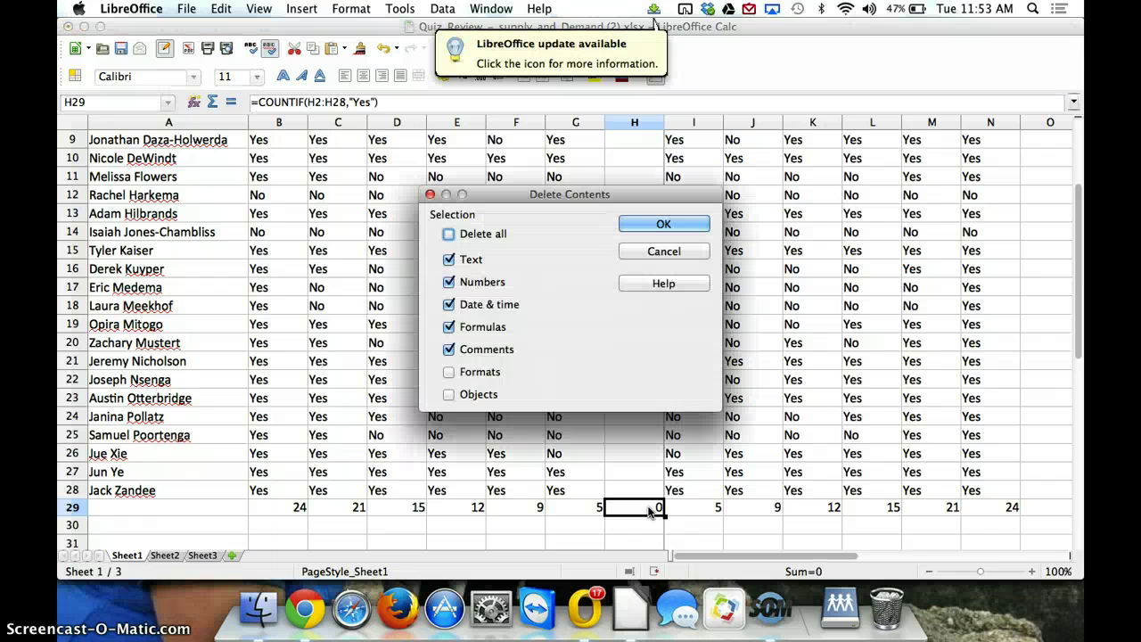
{"action": "left_click", "coordinate": [664, 224]}
- Copy the header row 1 with the prices and paste it into row 30, directly below the counts
{"action": "scroll", "coordinate": [576, 240], "scroll_direction": "up", "scroll_amount": 3}
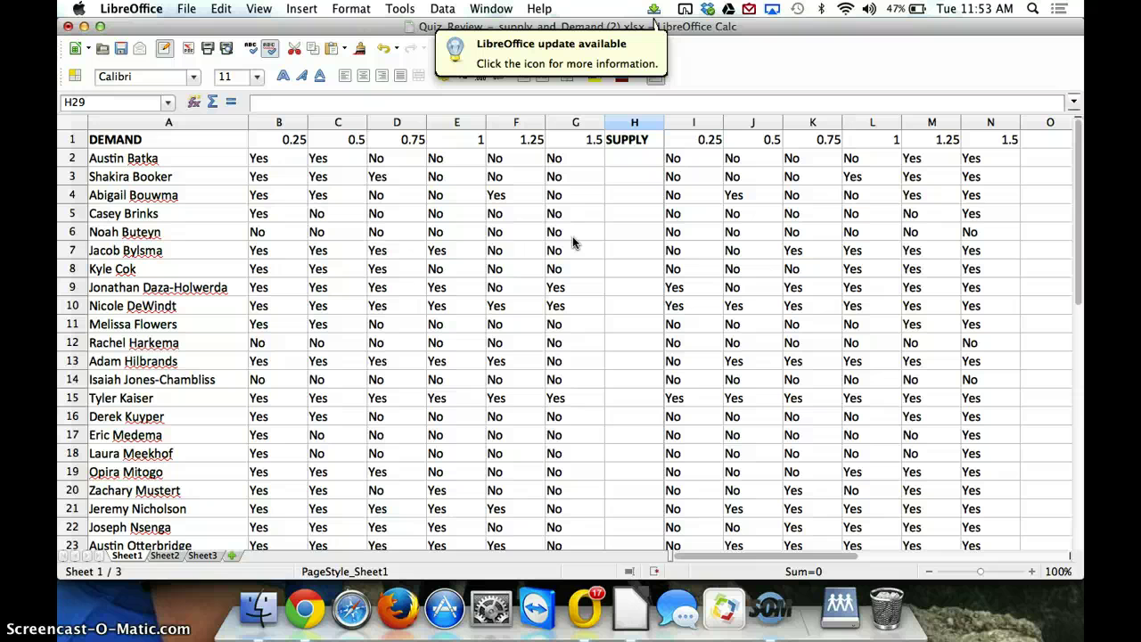
{"action": "left_click", "coordinate": [64, 140]}
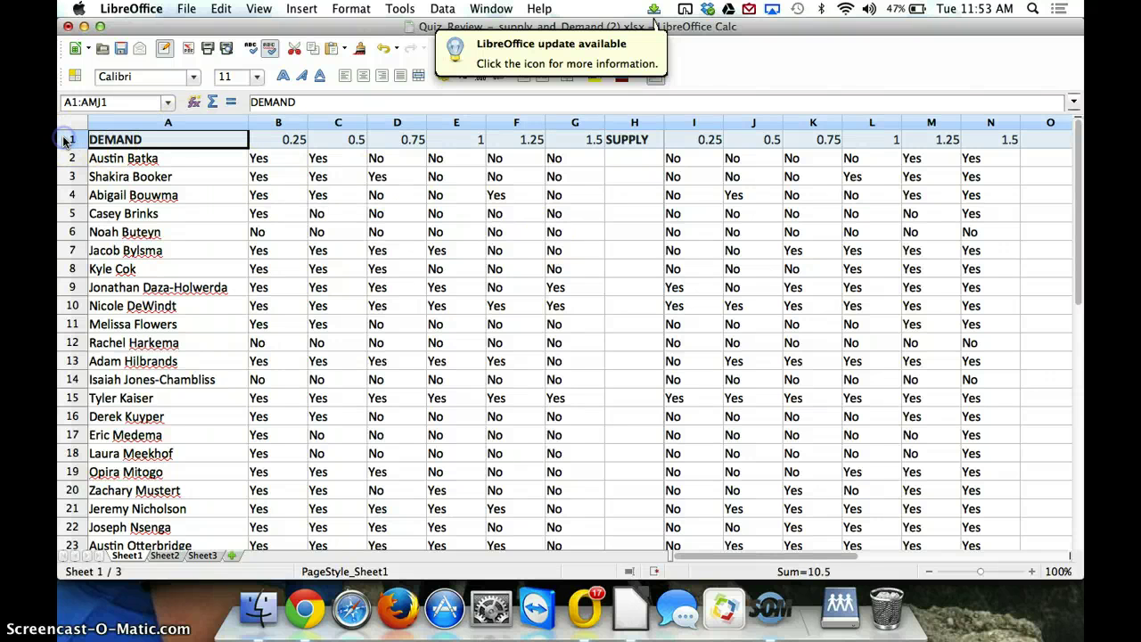
{"action": "key", "text": "super+c"}
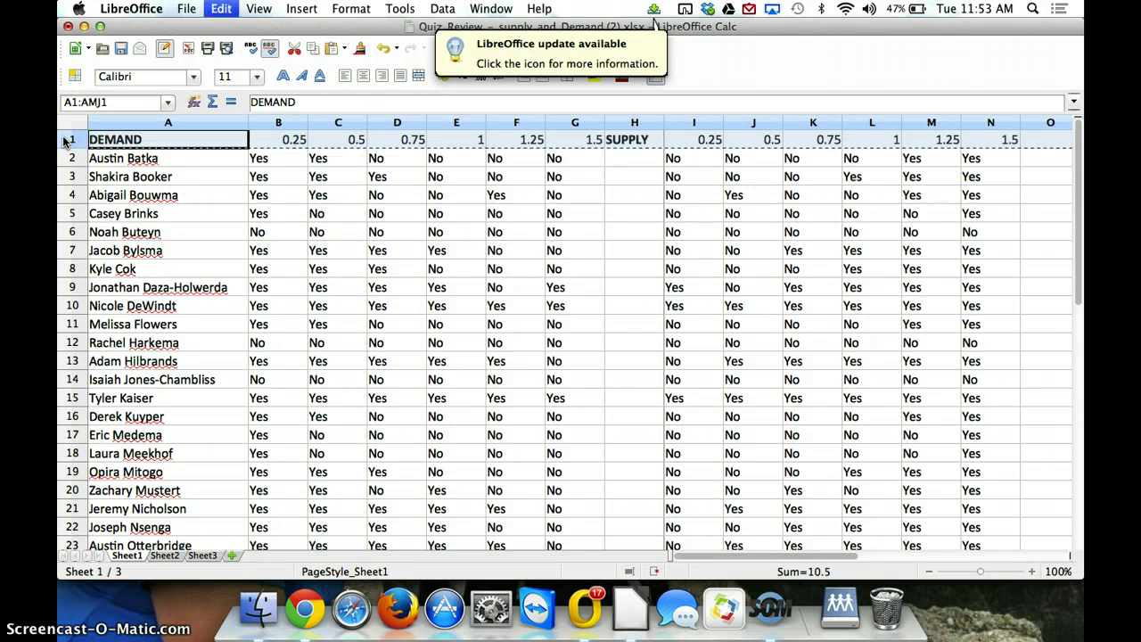
{"action": "scroll", "coordinate": [153, 229], "scroll_direction": "down", "scroll_amount": 10}
{"action": "scroll", "coordinate": [152, 229], "scroll_direction": "up", "scroll_amount": 2}
{"action": "scroll", "coordinate": [134, 236], "scroll_direction": "up", "scroll_amount": 2}
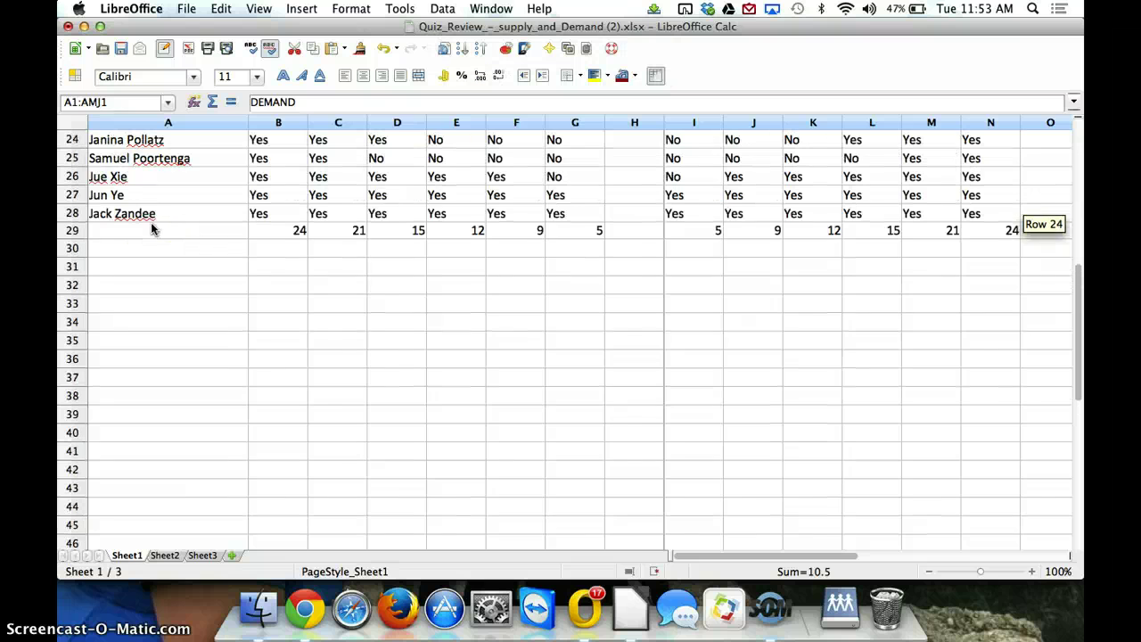
{"action": "scroll", "coordinate": [135, 236], "scroll_direction": "down", "scroll_amount": 1}
{"action": "left_click", "coordinate": [135, 236]}
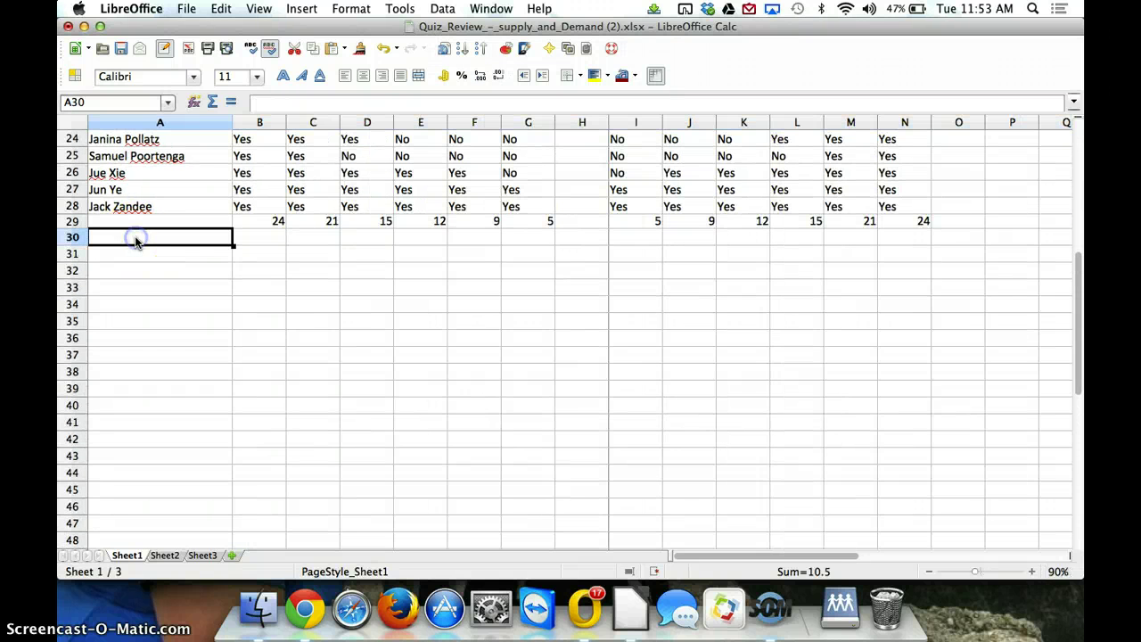
{"action": "key", "text": "super+v"}
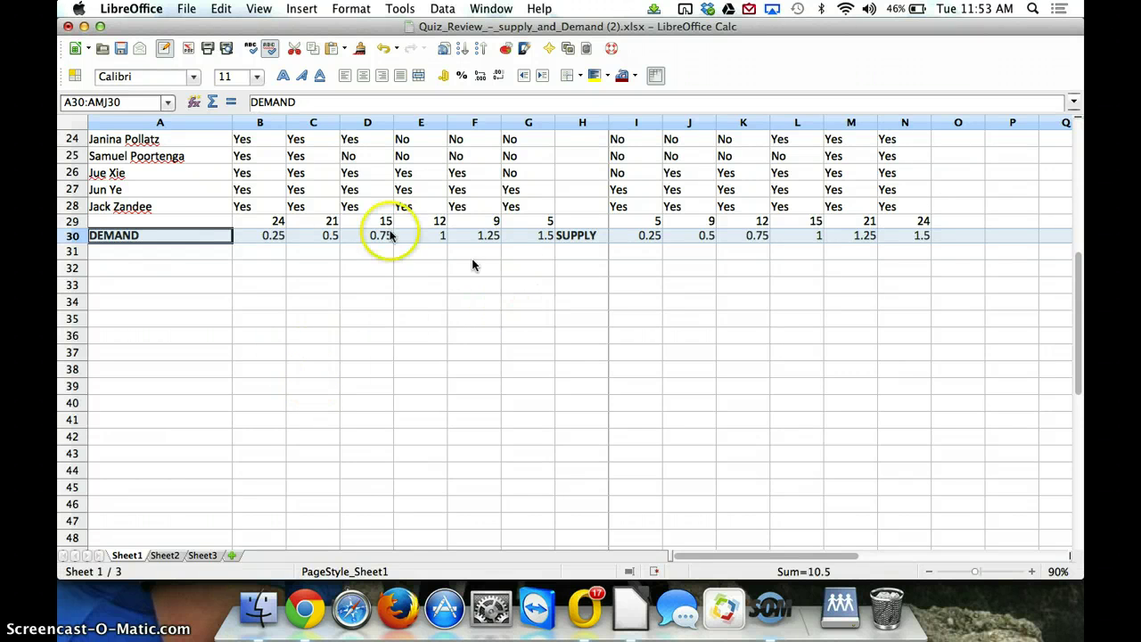
- Insert a chart from the demand counts and prices in B29:G30, using the XY (Scatter) type with Points and Lines
{"action": "left_click", "coordinate": [273, 234]}
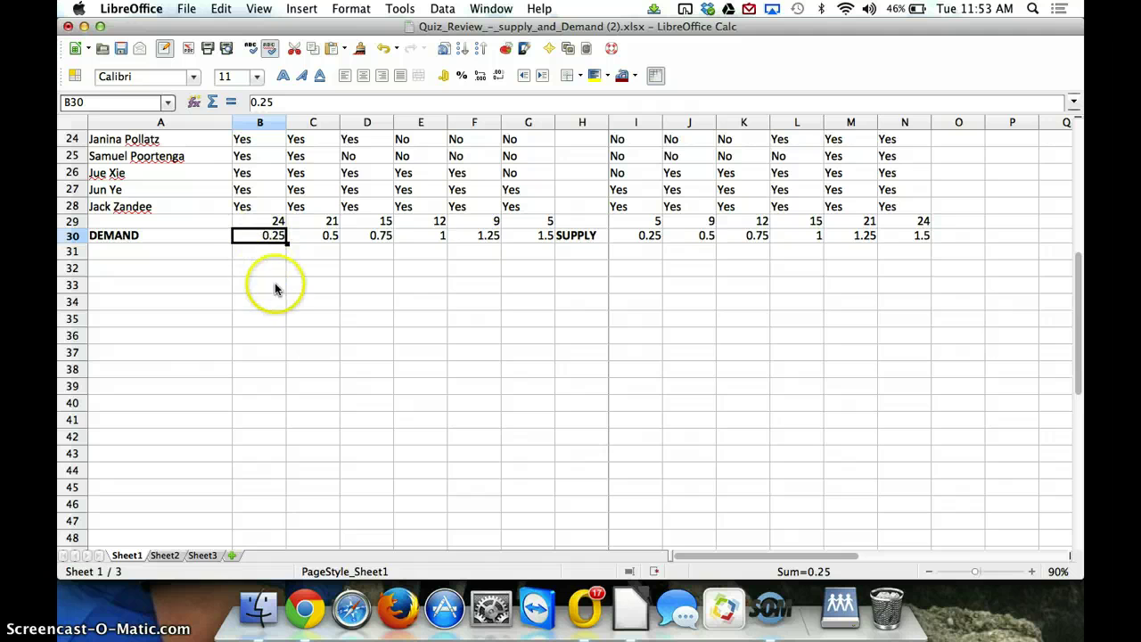
{"action": "left_click_drag", "start_coordinate": [257, 222], "coordinate": [533, 241]}
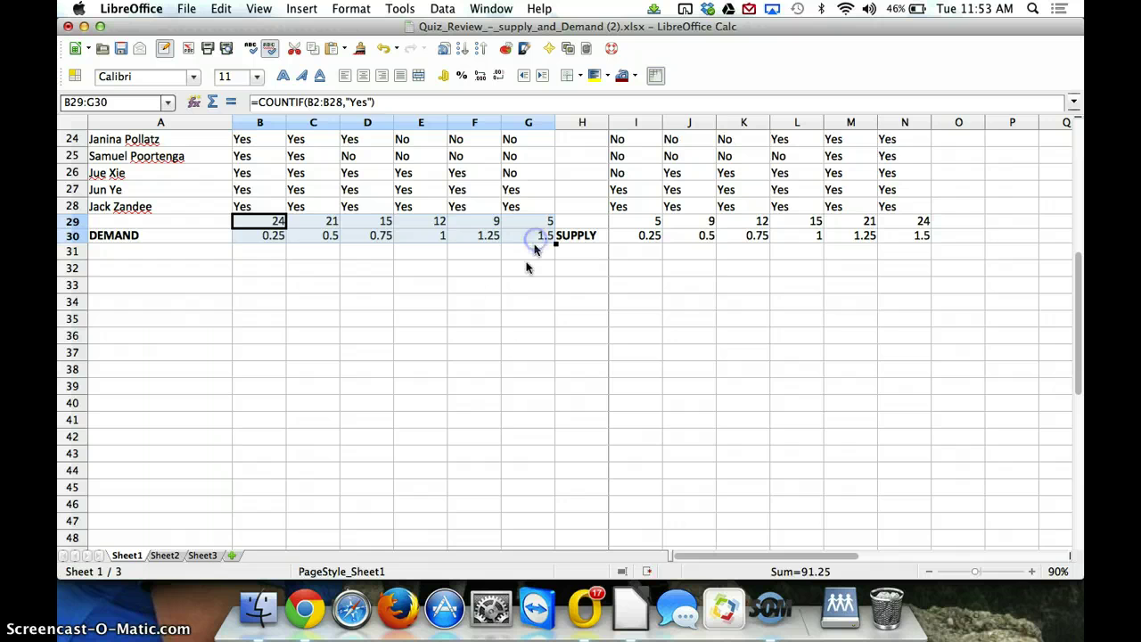
{"action": "left_click", "coordinate": [300, 9]}
{"action": "mouse_move", "coordinate": [370, 232]}
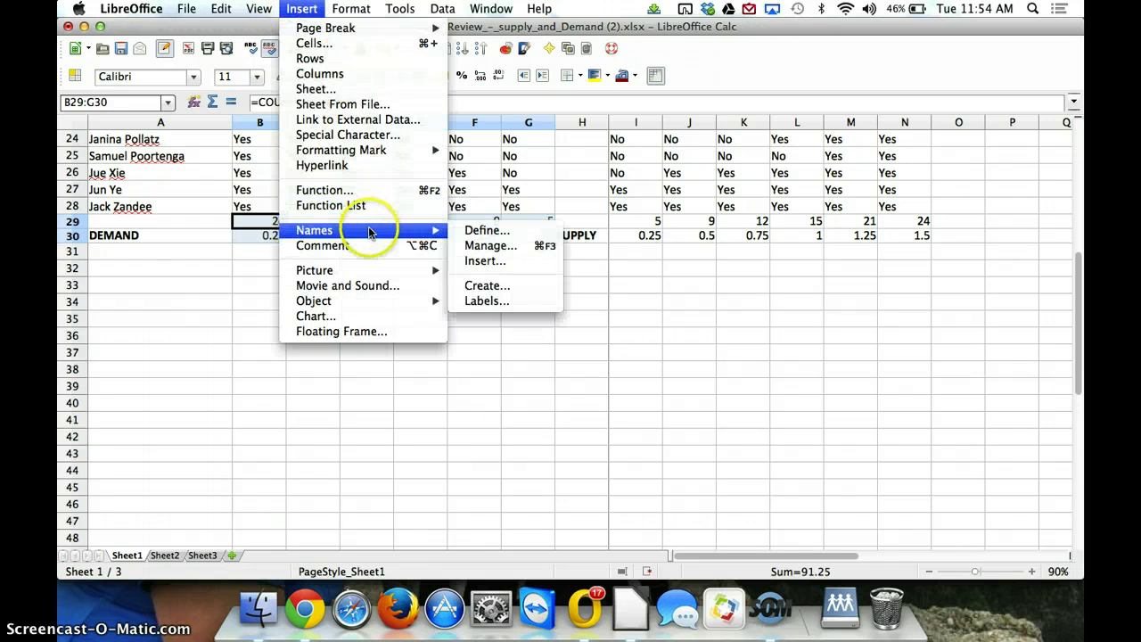
{"action": "left_click", "coordinate": [370, 317]}
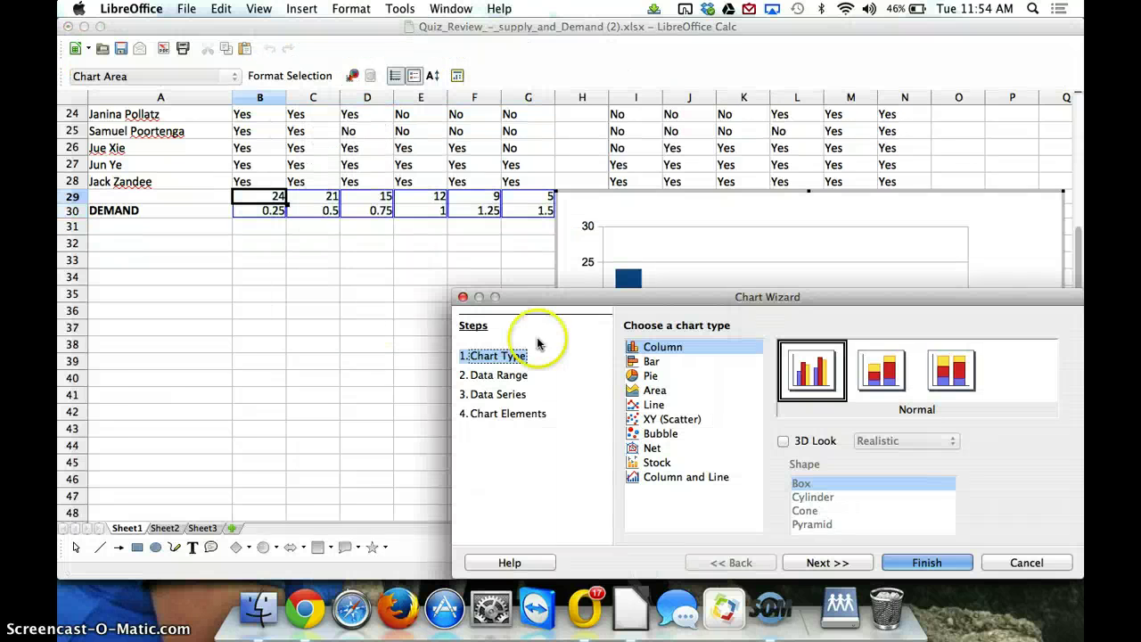
{"action": "left_click", "coordinate": [658, 419]}
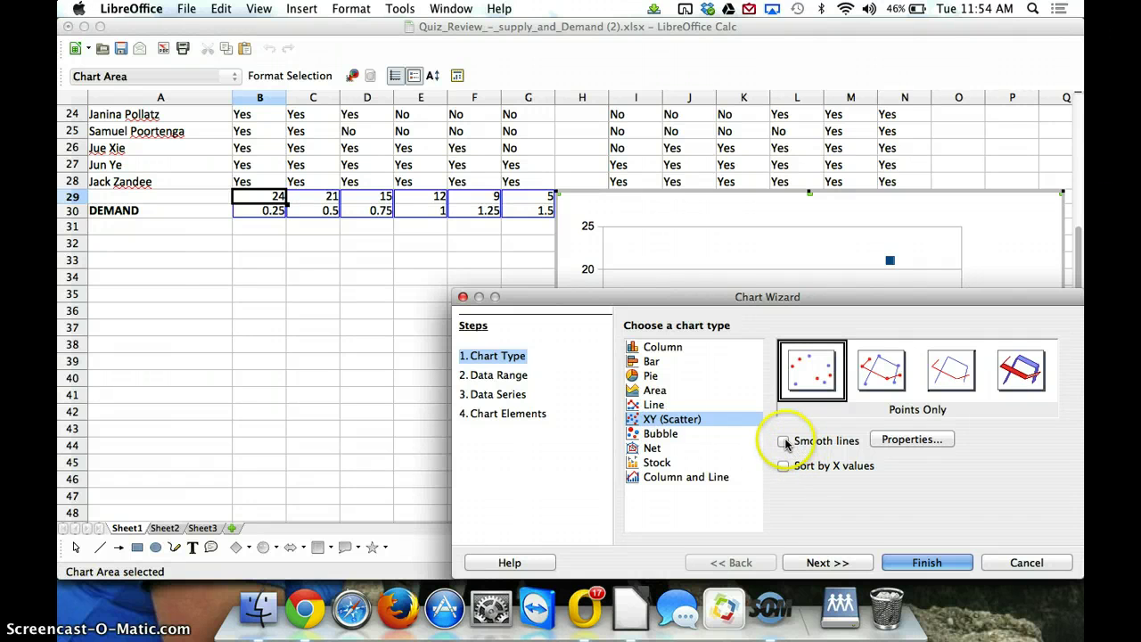
{"action": "left_click", "coordinate": [879, 369]}
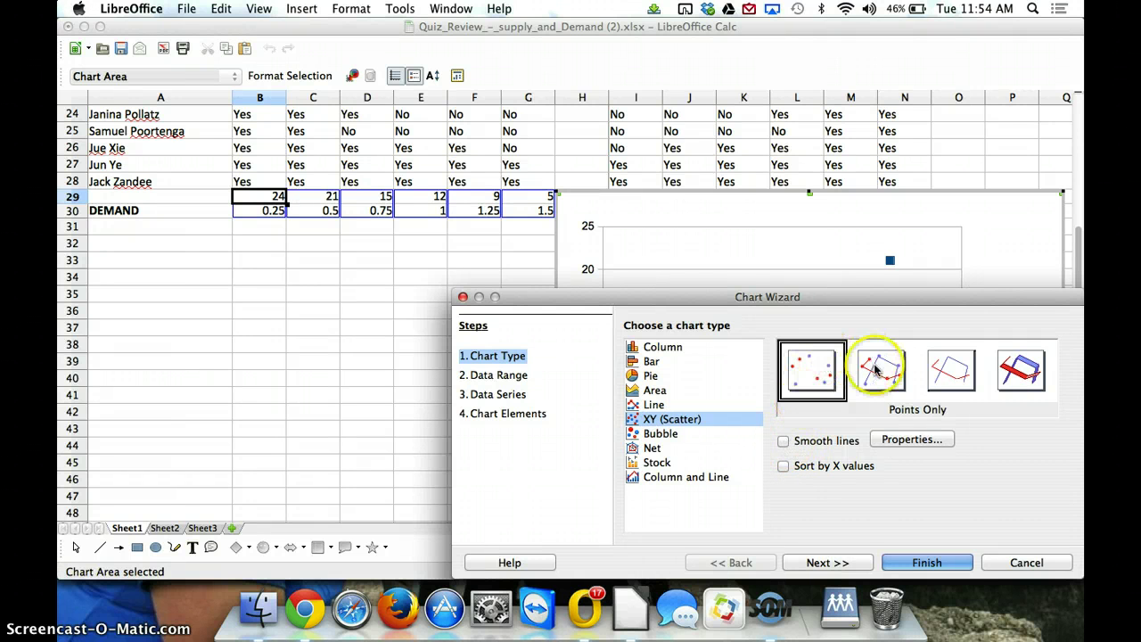
{"action": "left_click_drag", "start_coordinate": [799, 312], "coordinate": [788, 252]}
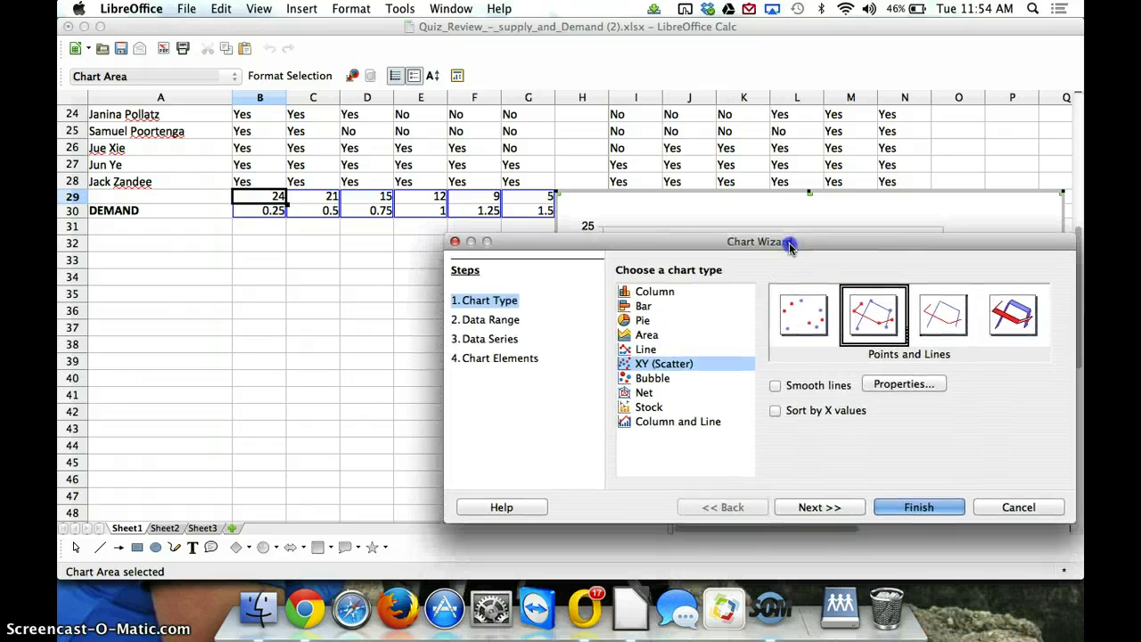
- Set the chart's data series to be read in rows and name the series Demand
{"action": "left_click", "coordinate": [827, 504]}
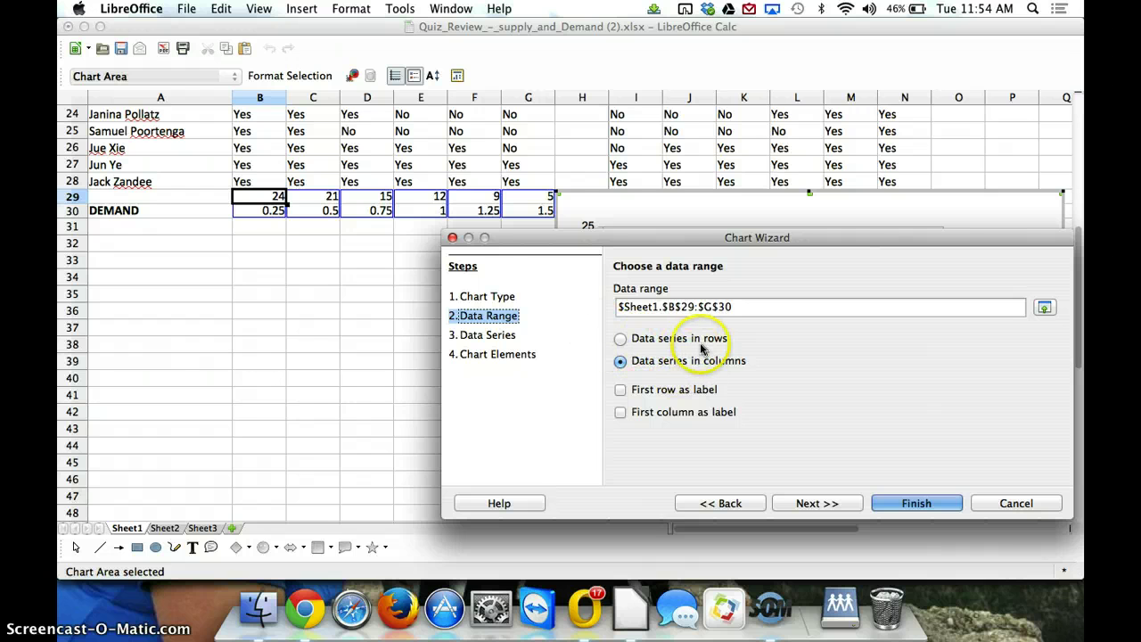
{"action": "left_click", "coordinate": [619, 340]}
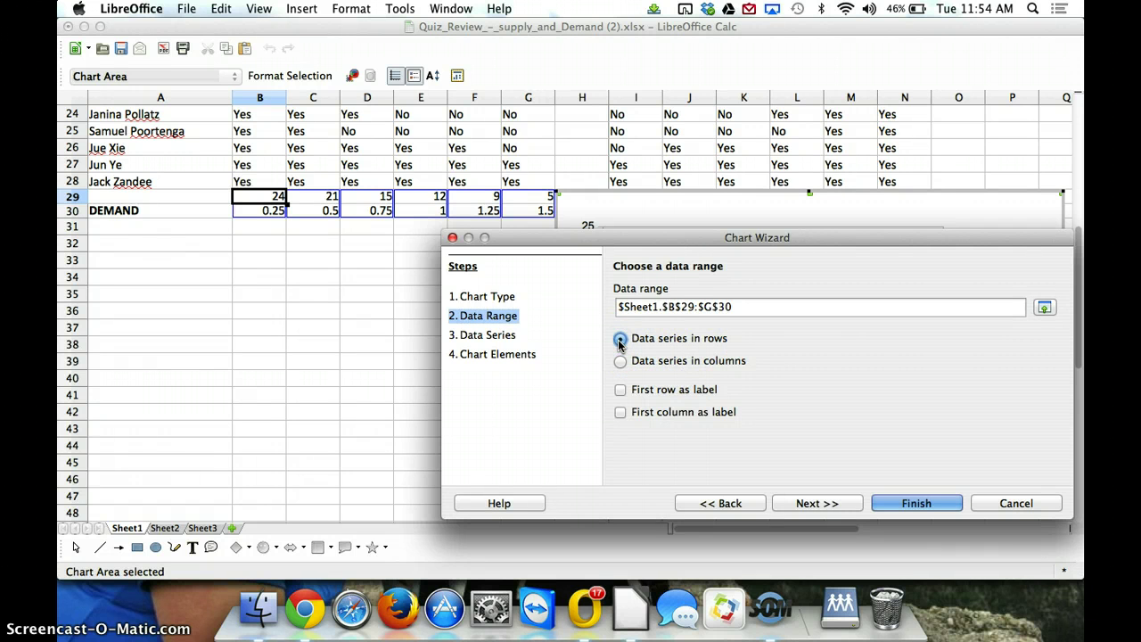
{"action": "left_click_drag", "start_coordinate": [711, 239], "coordinate": [547, 257]}
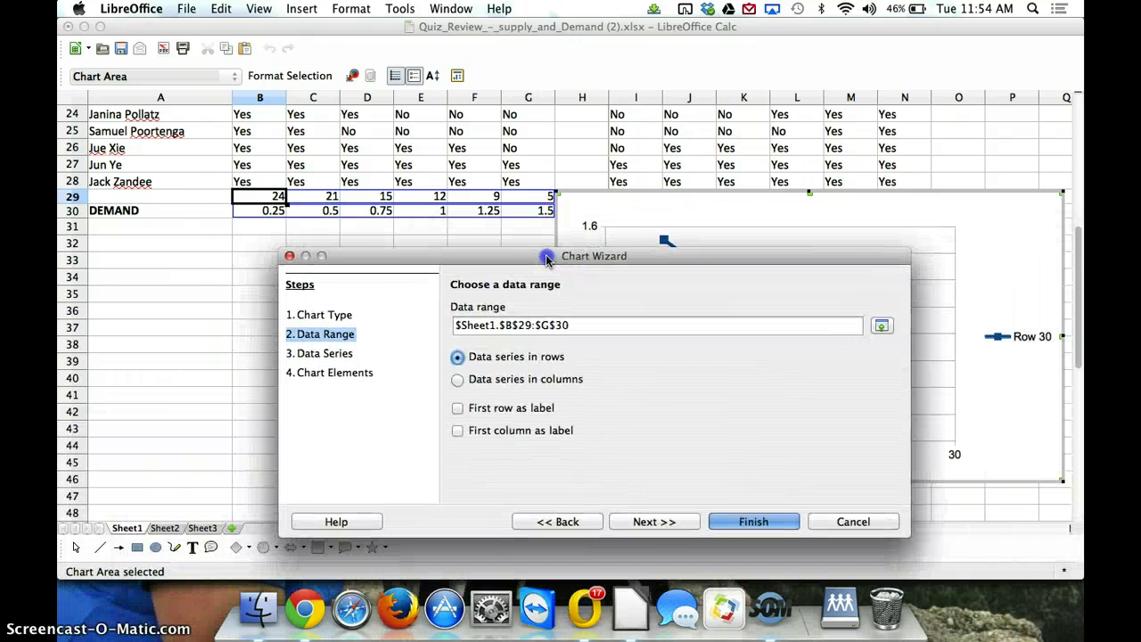
{"action": "left_click", "coordinate": [636, 523]}
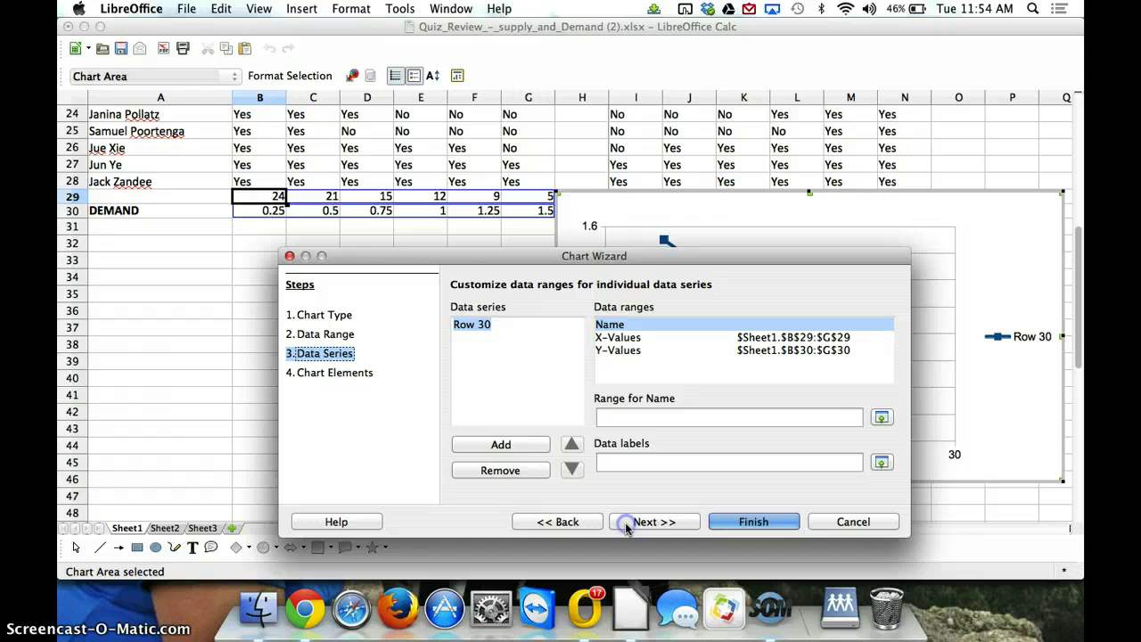
{"action": "left_click", "coordinate": [630, 417]}
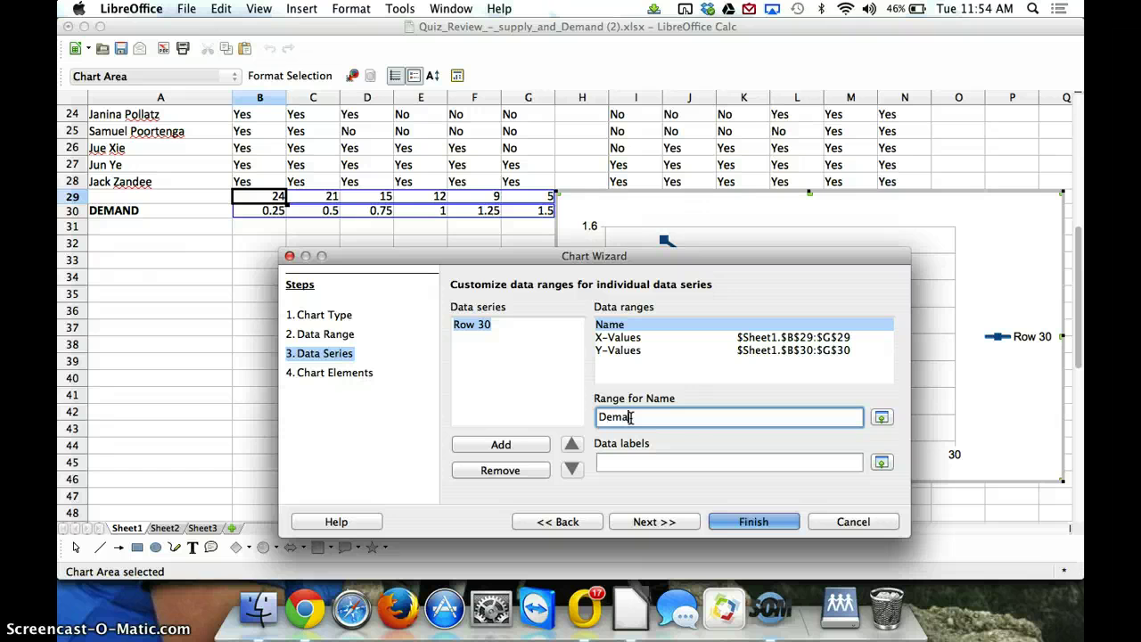
- Title the chart Donuts, label the X axis Quantity and the Y axis Price, and finish creating the chart
{"action": "left_click", "coordinate": [644, 523]}
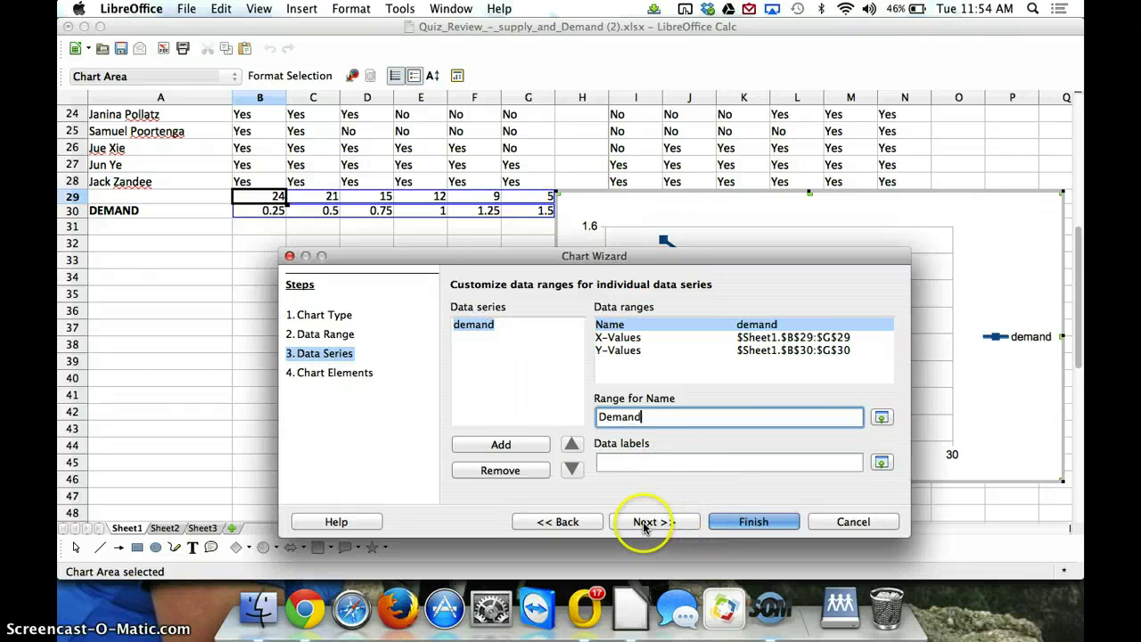
{"action": "left_click", "coordinate": [536, 308]}
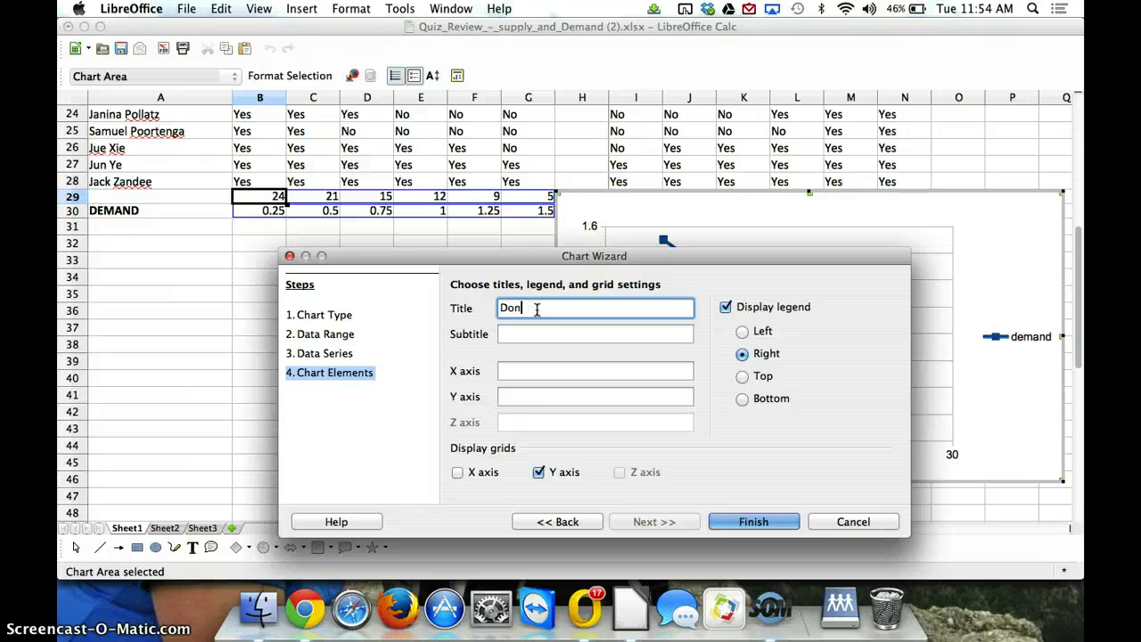
{"action": "type", "text": "Donuts"}
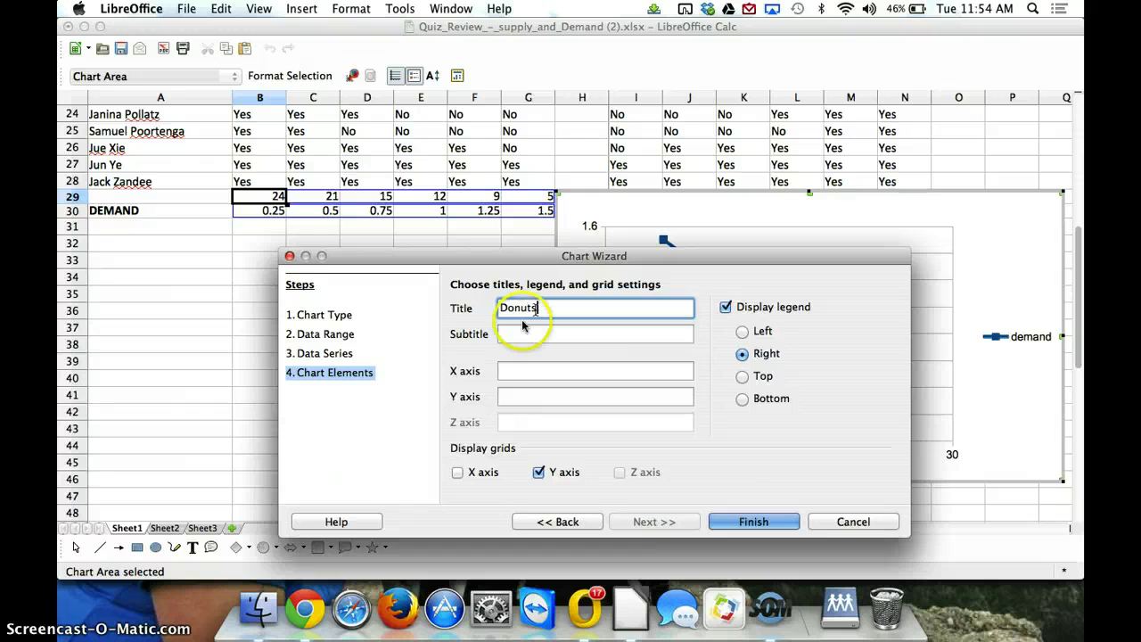
{"action": "left_click", "coordinate": [507, 372]}
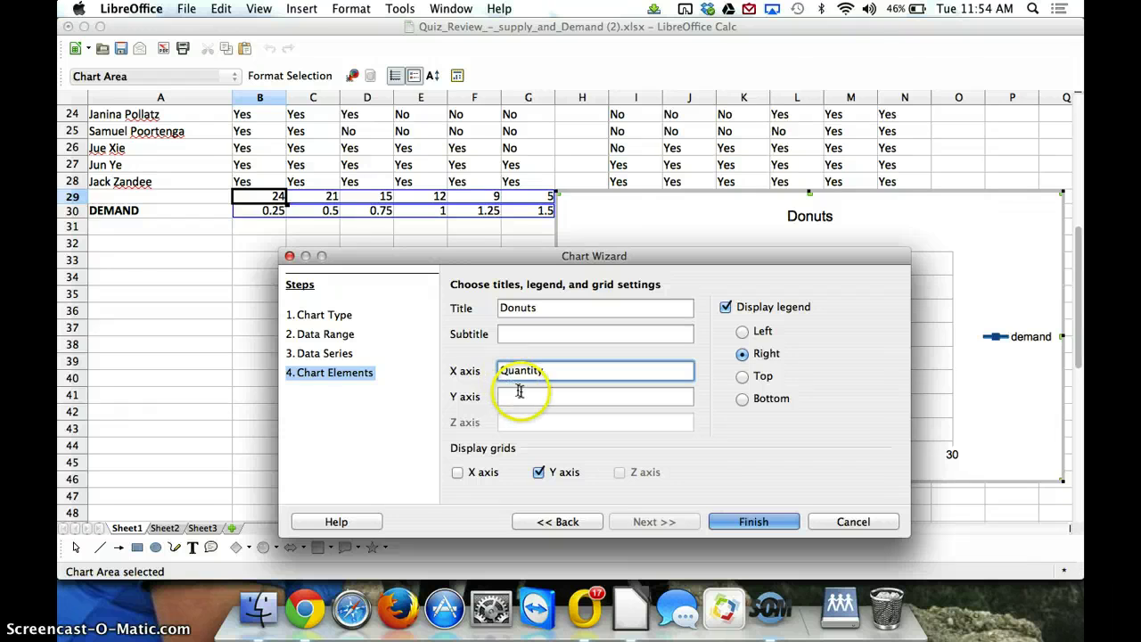
{"action": "left_click", "coordinate": [522, 396]}
{"action": "type", "text": "Price"}
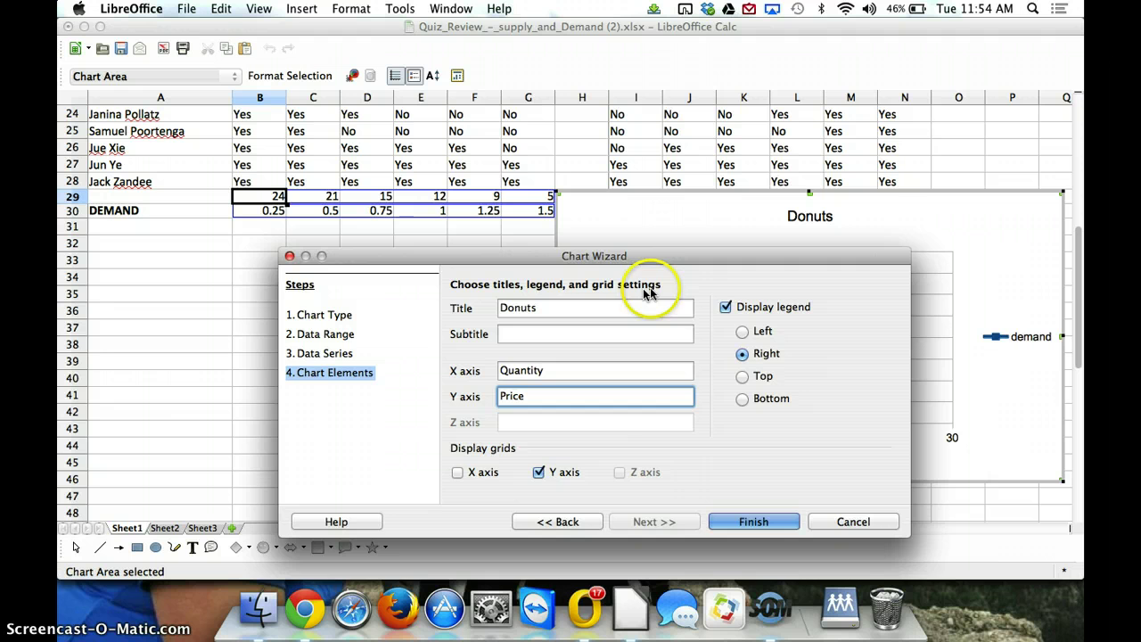
{"action": "left_click_drag", "start_coordinate": [671, 261], "coordinate": [720, 267]}
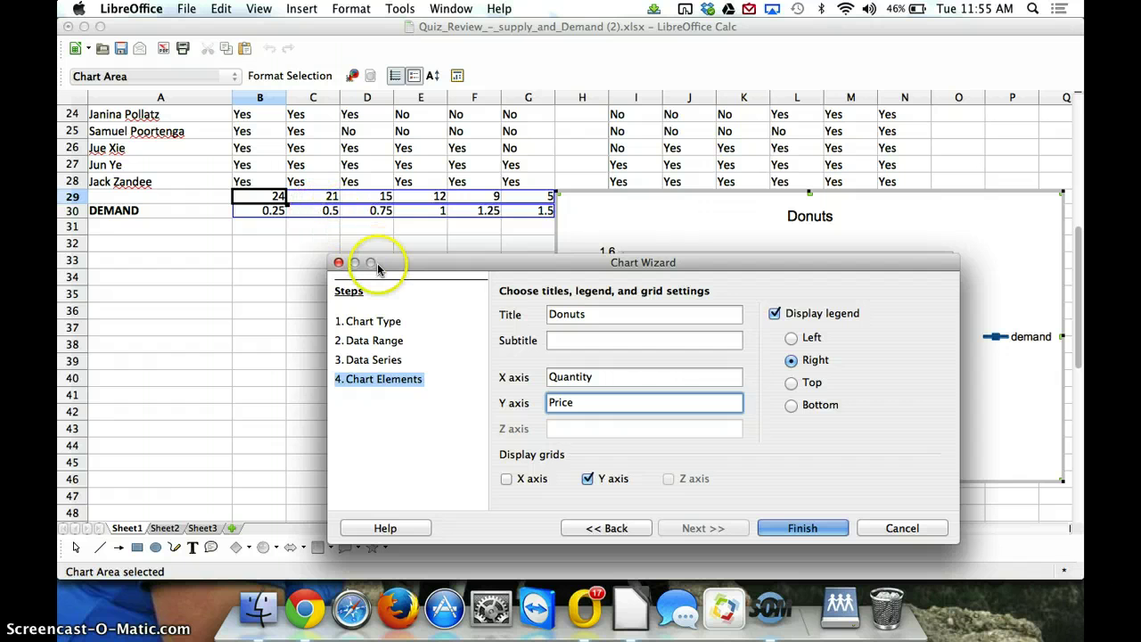
{"action": "left_click", "coordinate": [395, 363]}
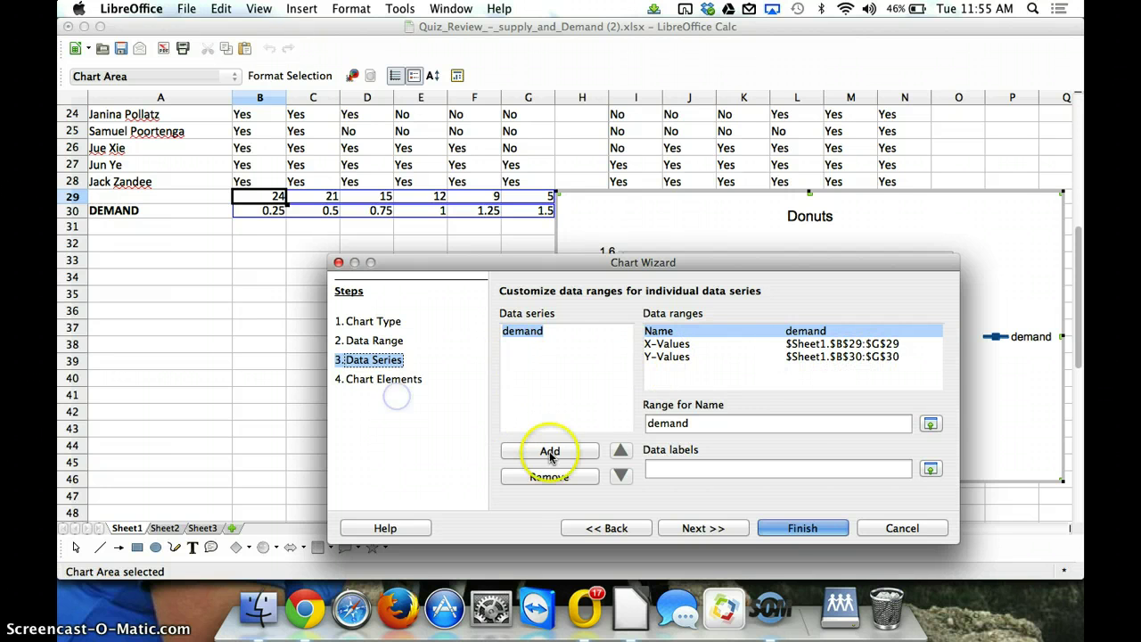
{"action": "left_click", "coordinate": [803, 528]}
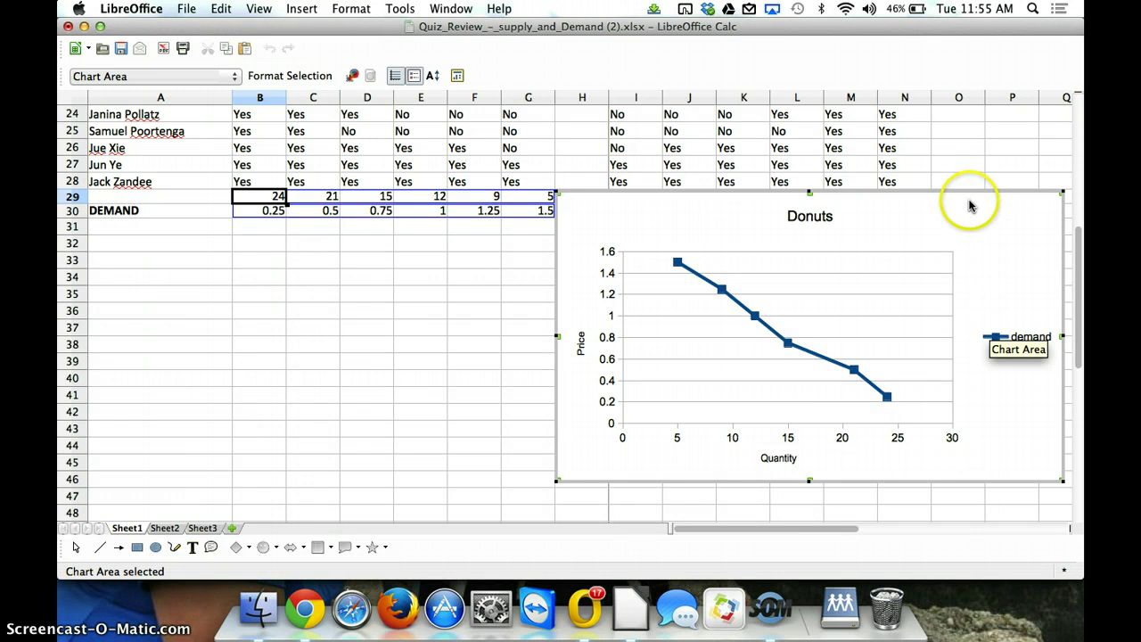
- Move the Donuts chart below the demand data, starting at row 31, so the SUPPLY counts and prices are uncovered
{"action": "left_click_drag", "start_coordinate": [967, 192], "coordinate": [502, 221]}
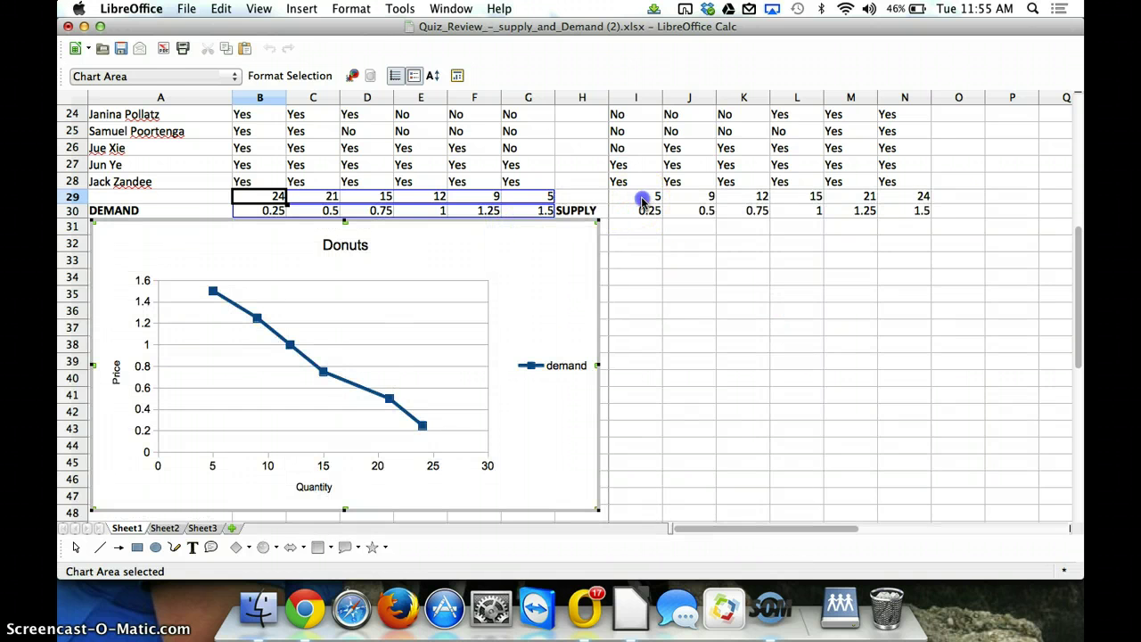
{"action": "left_click", "coordinate": [657, 201]}
{"action": "left_click_drag", "start_coordinate": [651, 220], "coordinate": [913, 239]}
{"action": "left_click", "coordinate": [788, 445]}
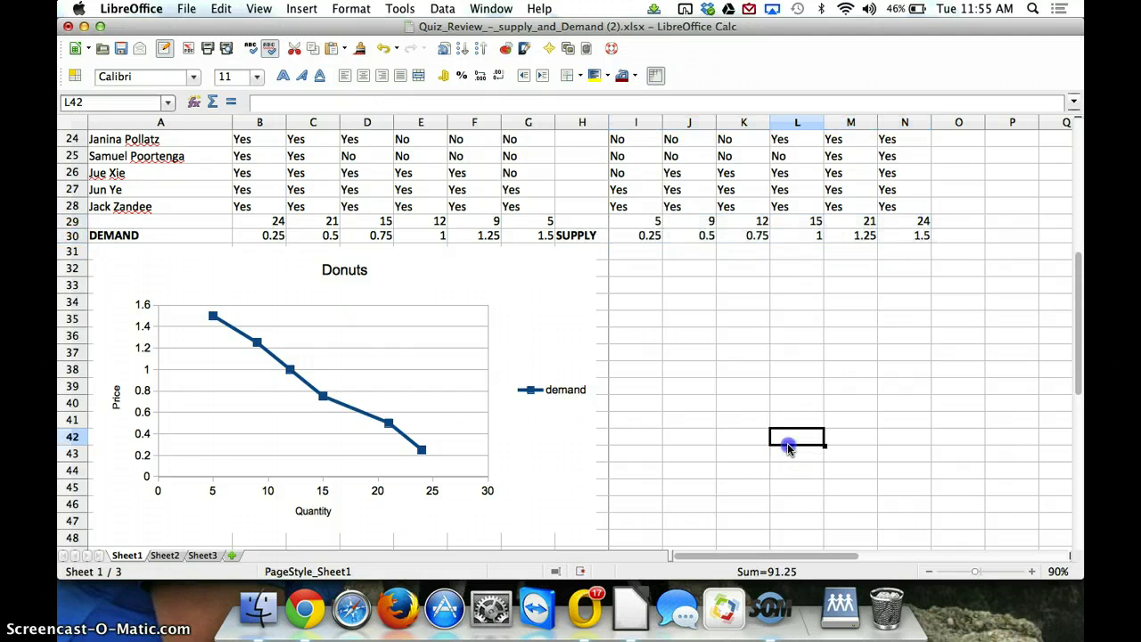
- Edit the Donuts chart's data ranges and add a second data series named Supply
{"action": "left_click", "coordinate": [552, 321]}
{"action": "double_click", "coordinate": [542, 327]}
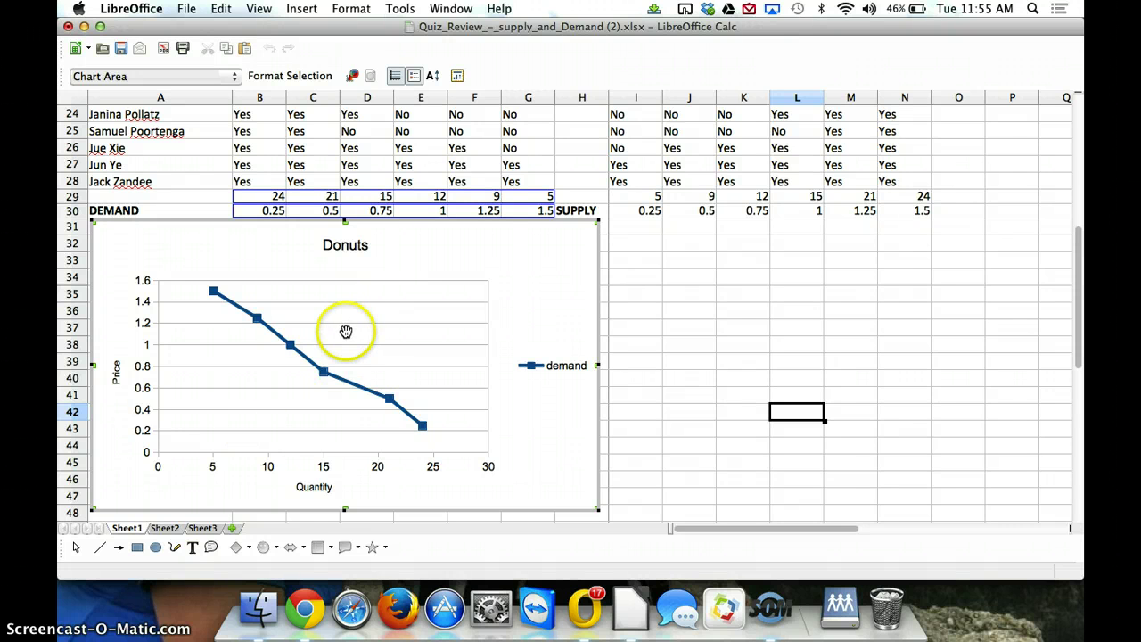
{"action": "right_click", "coordinate": [514, 300]}
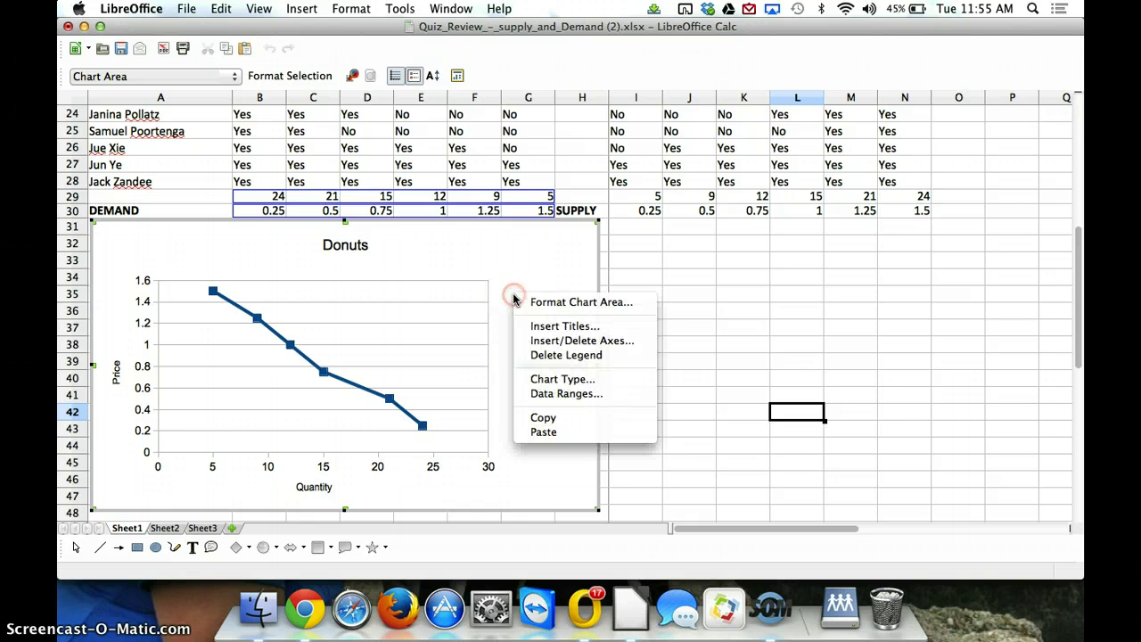
{"action": "left_click", "coordinate": [567, 394]}
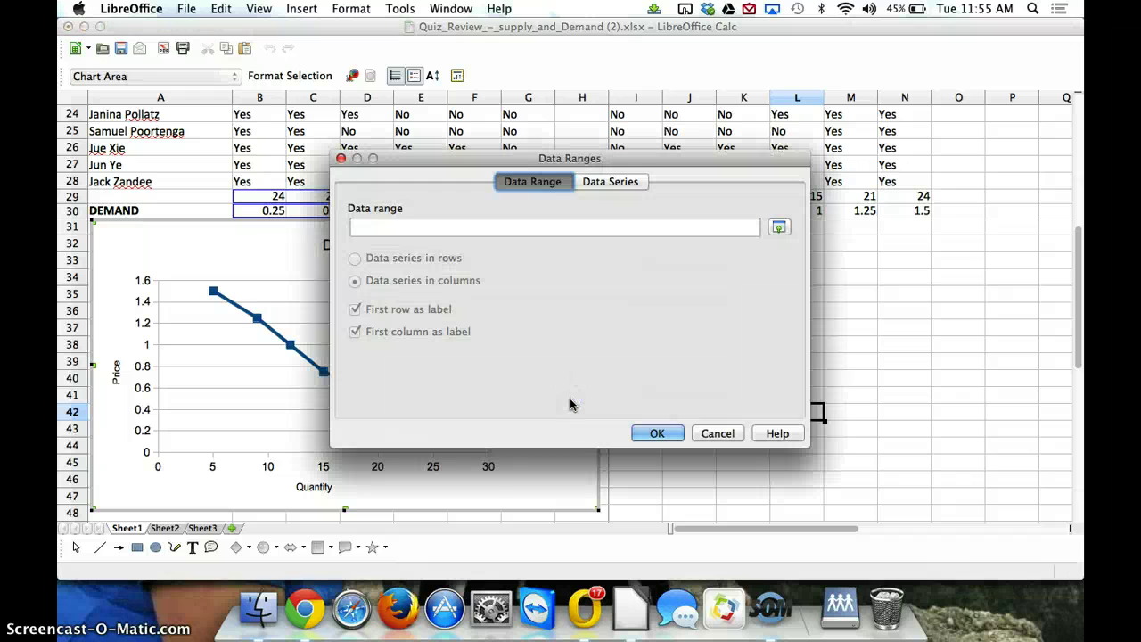
{"action": "left_click", "coordinate": [624, 185]}
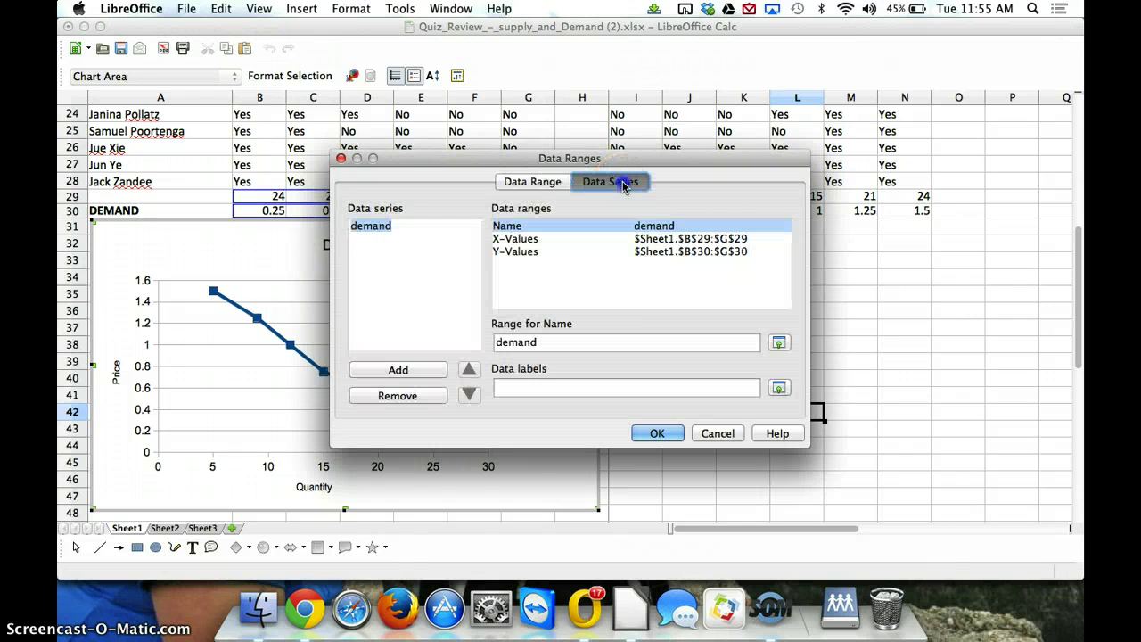
{"action": "left_click", "coordinate": [414, 275]}
{"action": "left_click_drag", "start_coordinate": [414, 275], "coordinate": [395, 355]}
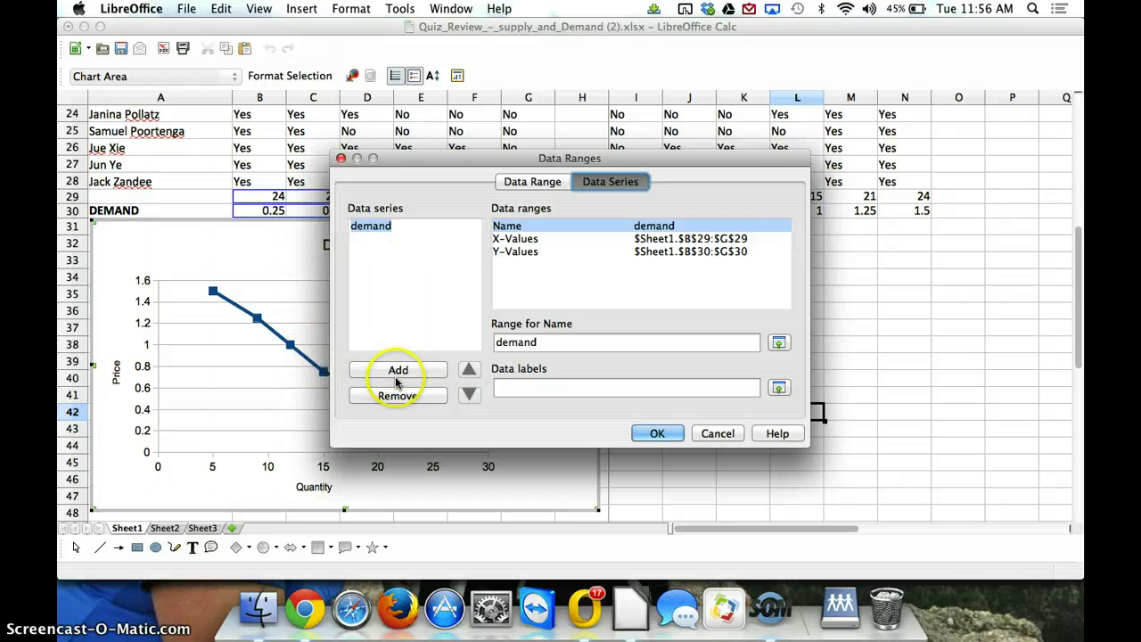
{"action": "left_click", "coordinate": [401, 372]}
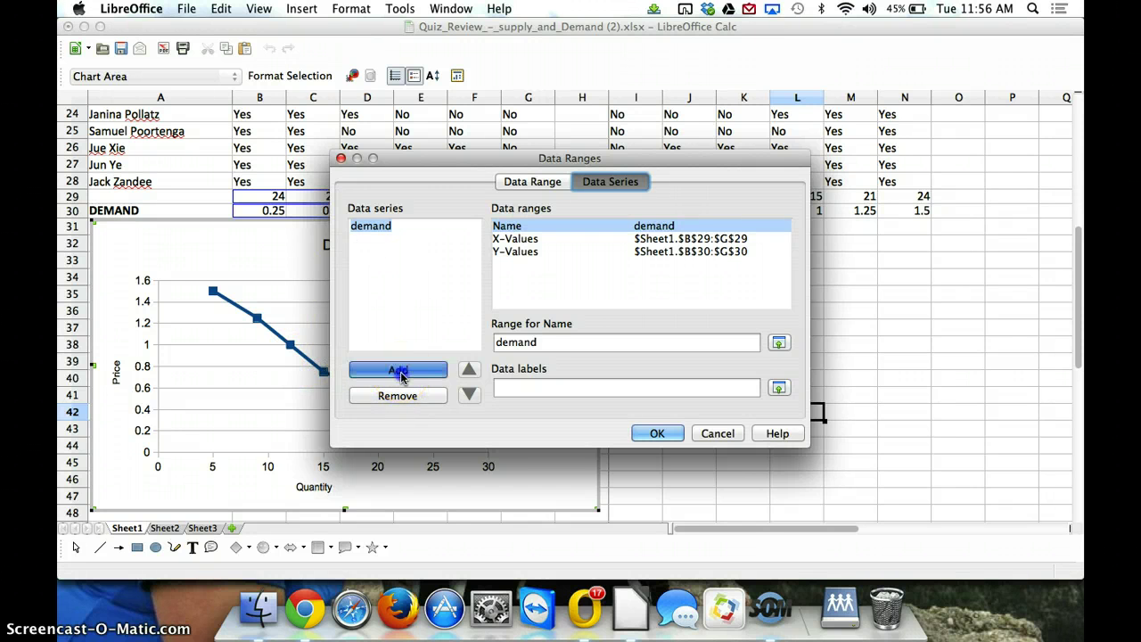
{"action": "left_click", "coordinate": [542, 342]}
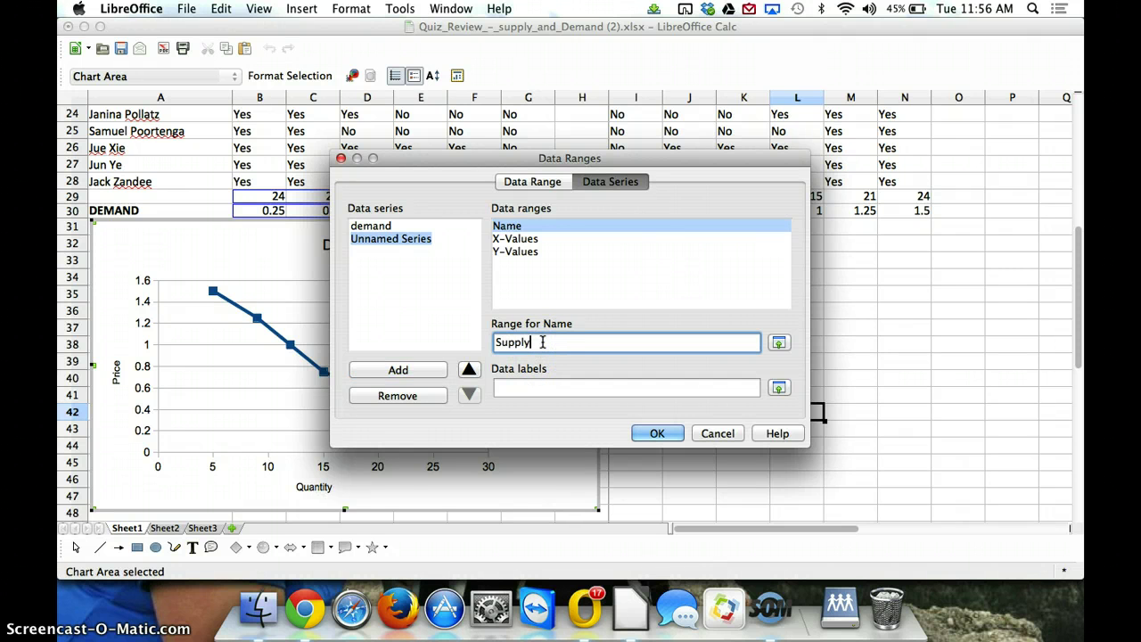
- Set the X-Values range of the supply series to the supply counts in I29:N29
{"action": "left_click", "coordinate": [533, 241]}
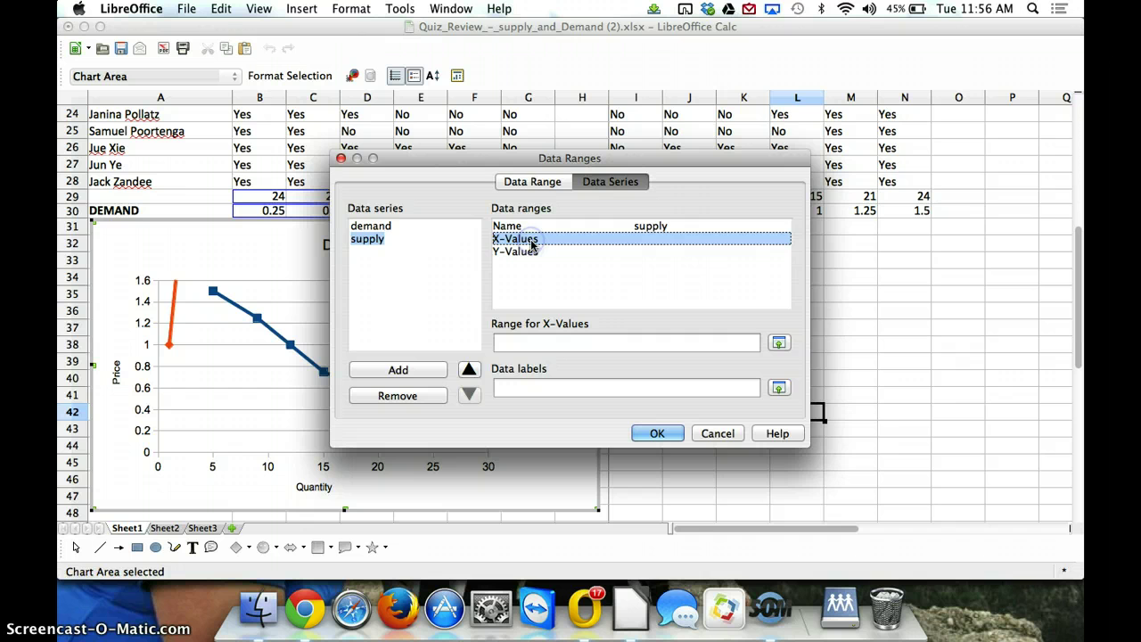
{"action": "left_click_drag", "start_coordinate": [756, 160], "coordinate": [786, 262]}
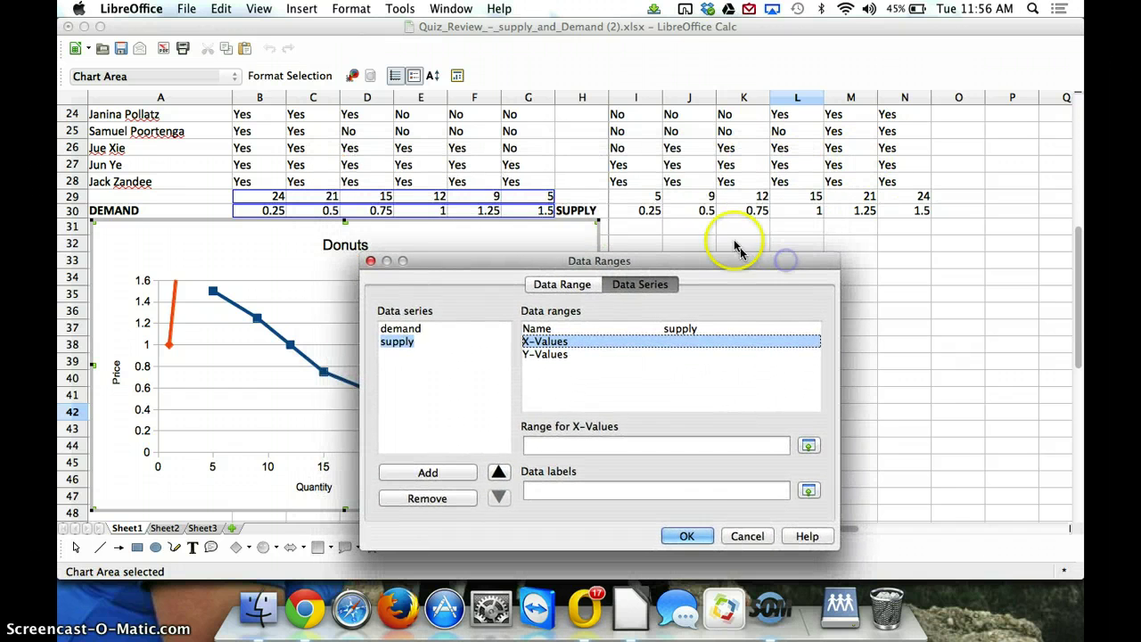
{"action": "left_click", "coordinate": [809, 445]}
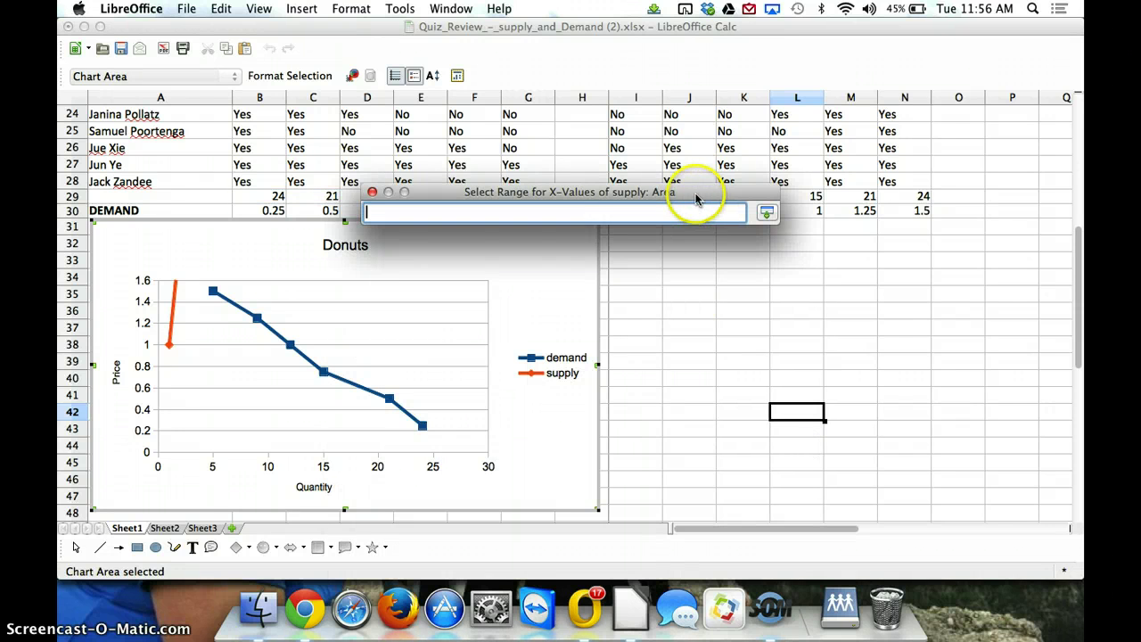
{"action": "left_click_drag", "start_coordinate": [696, 194], "coordinate": [711, 262]}
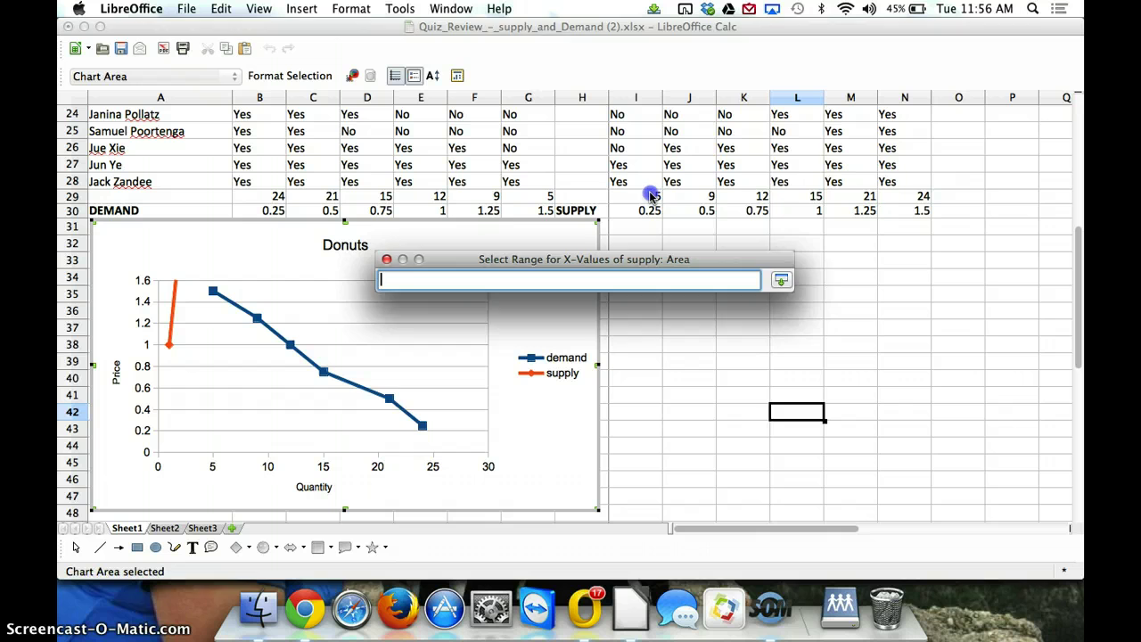
{"action": "left_click_drag", "start_coordinate": [649, 184], "coordinate": [923, 196]}
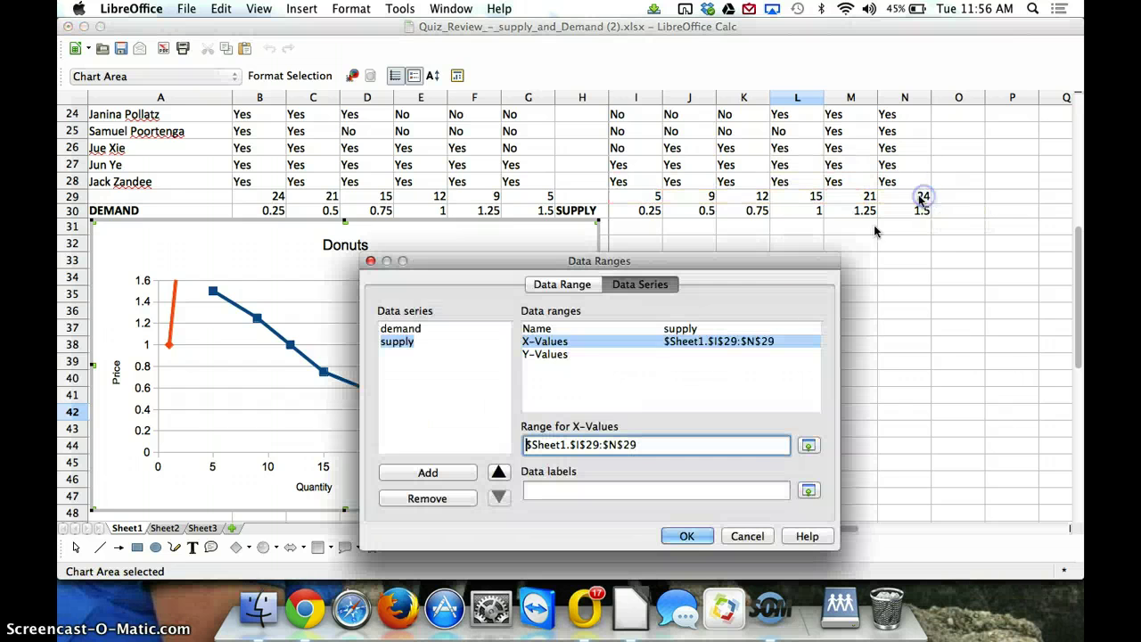
- Set the Y-Values range of the supply series to the supply prices in I30:N30
{"action": "left_click", "coordinate": [578, 354]}
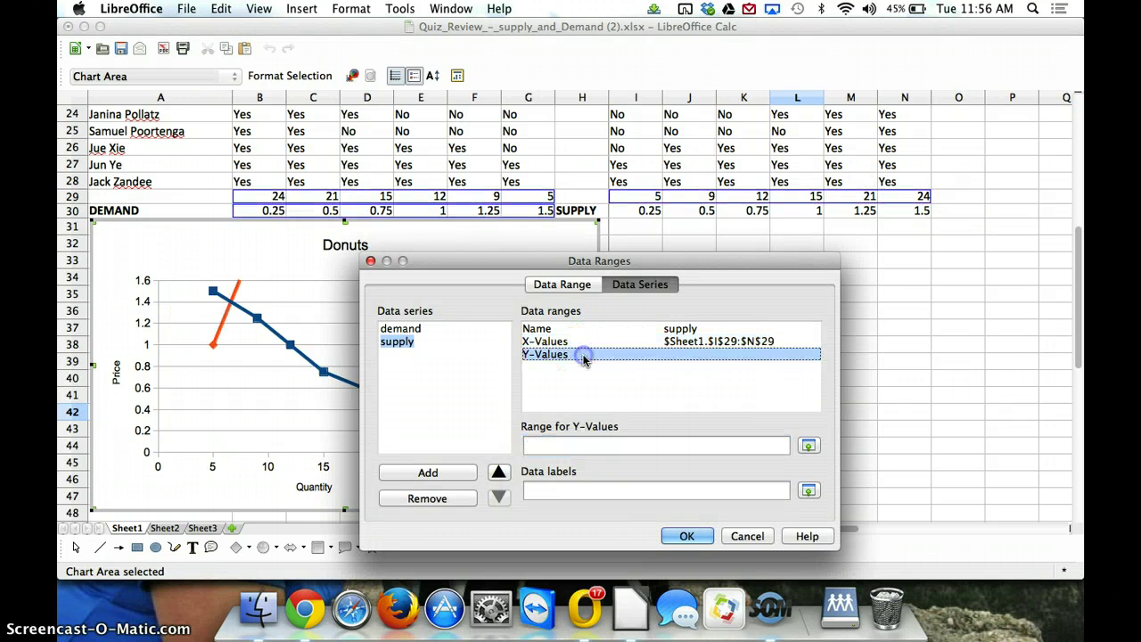
{"action": "left_click", "coordinate": [739, 517]}
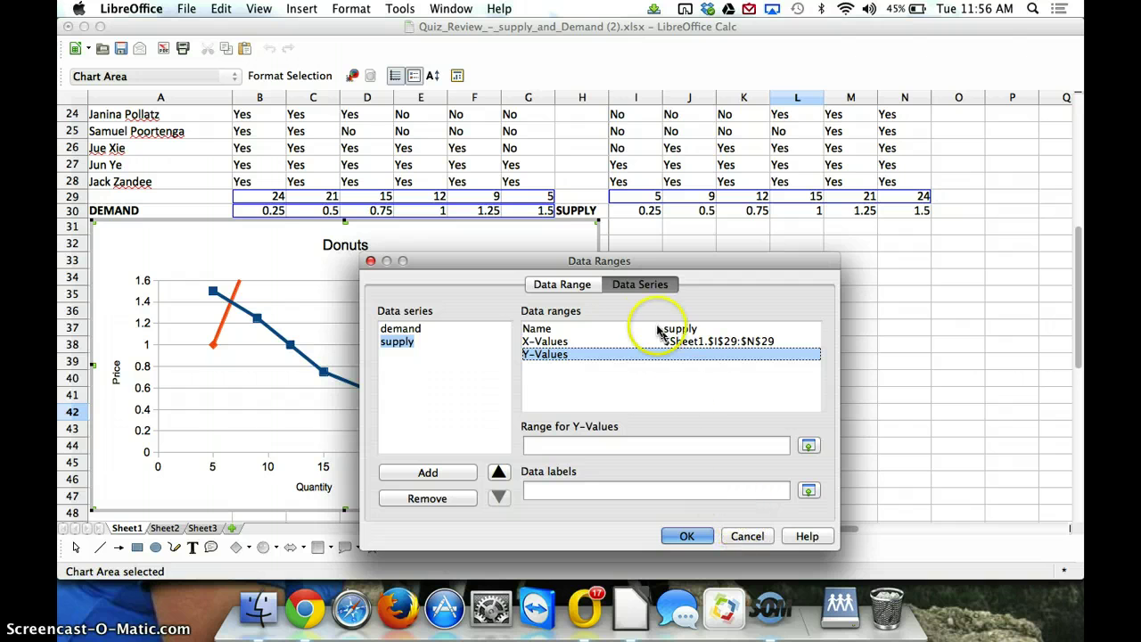
{"action": "left_click", "coordinate": [648, 301]}
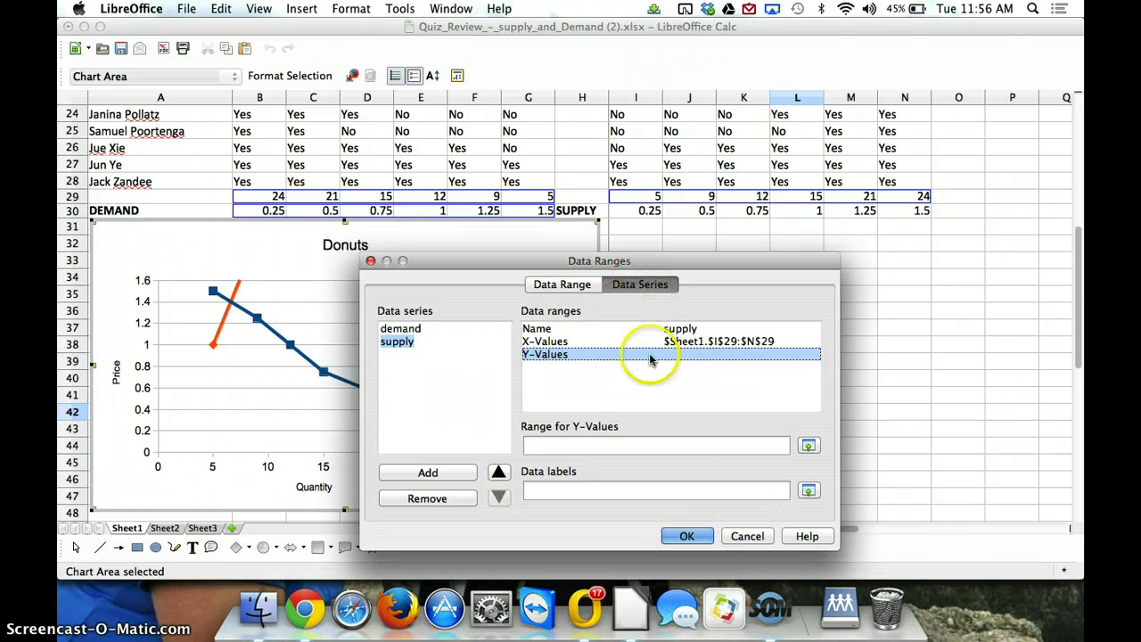
{"action": "left_click", "coordinate": [808, 446]}
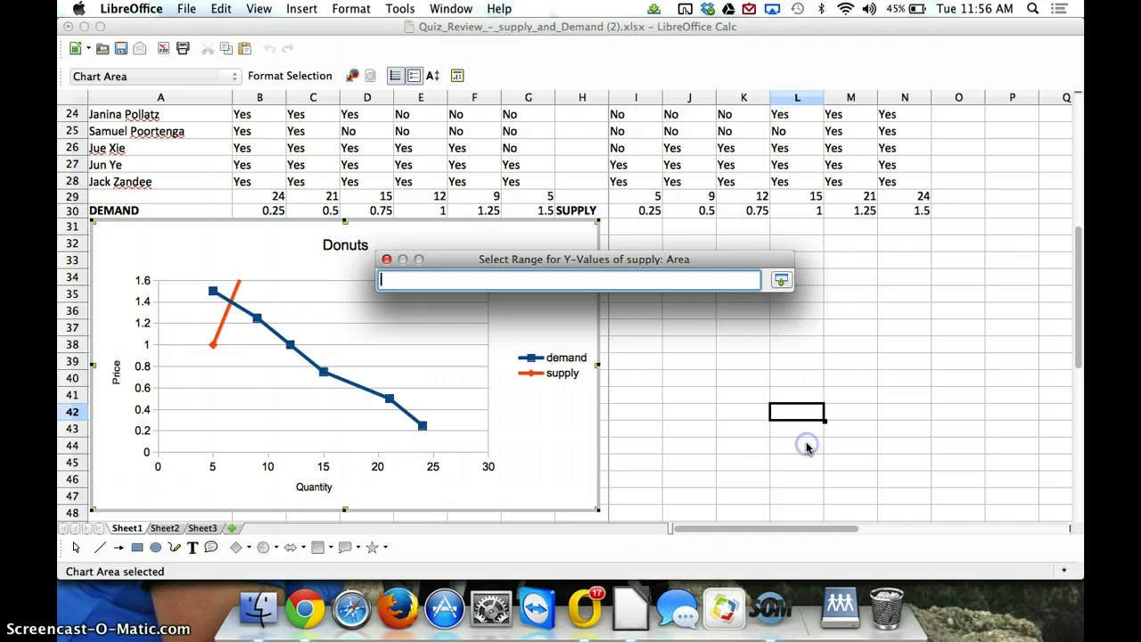
{"action": "left_click_drag", "start_coordinate": [644, 210], "coordinate": [911, 212]}
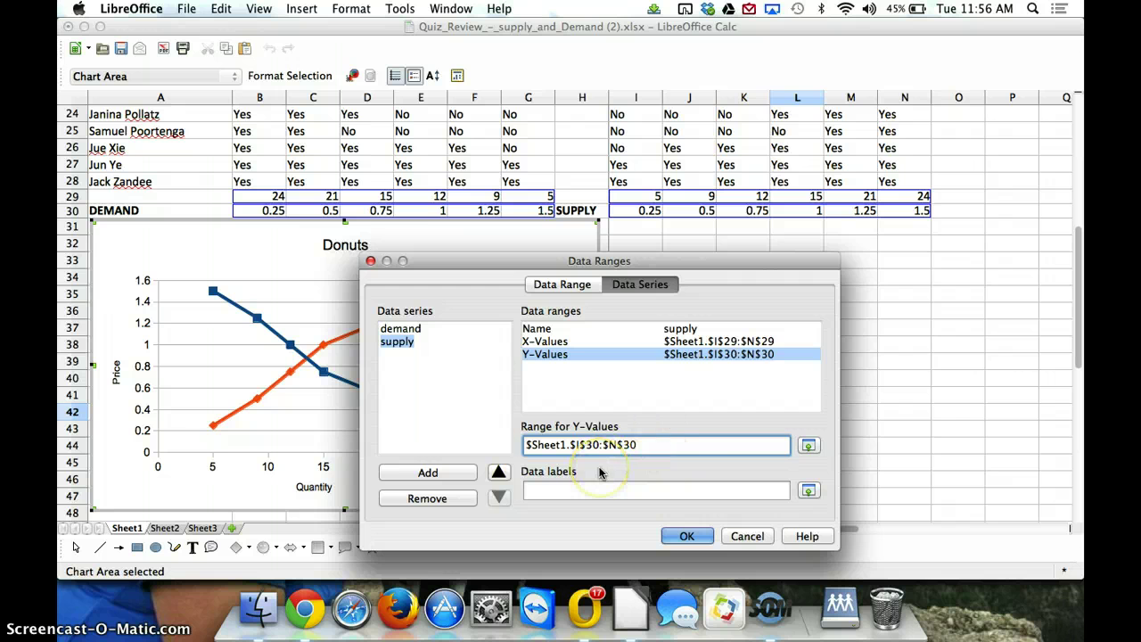
- Move the Data Ranges dialog off the Donuts chart, accept the new ranges and finish editing the chart
{"action": "left_click_drag", "start_coordinate": [624, 261], "coordinate": [852, 244]}
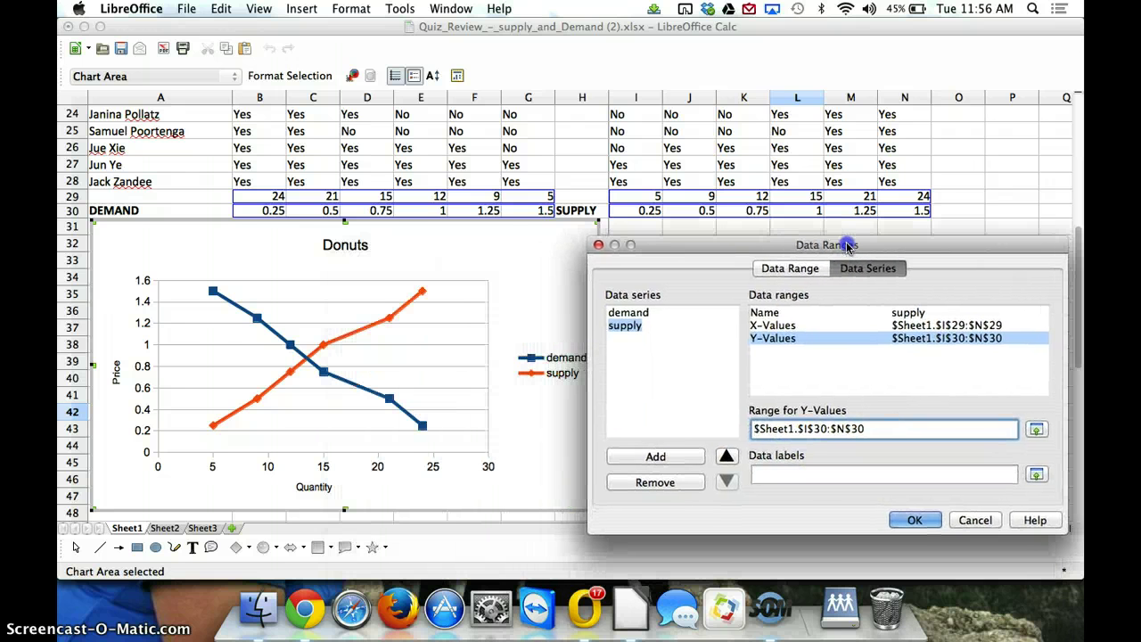
{"action": "left_click", "coordinate": [918, 520]}
{"action": "left_click", "coordinate": [624, 294]}
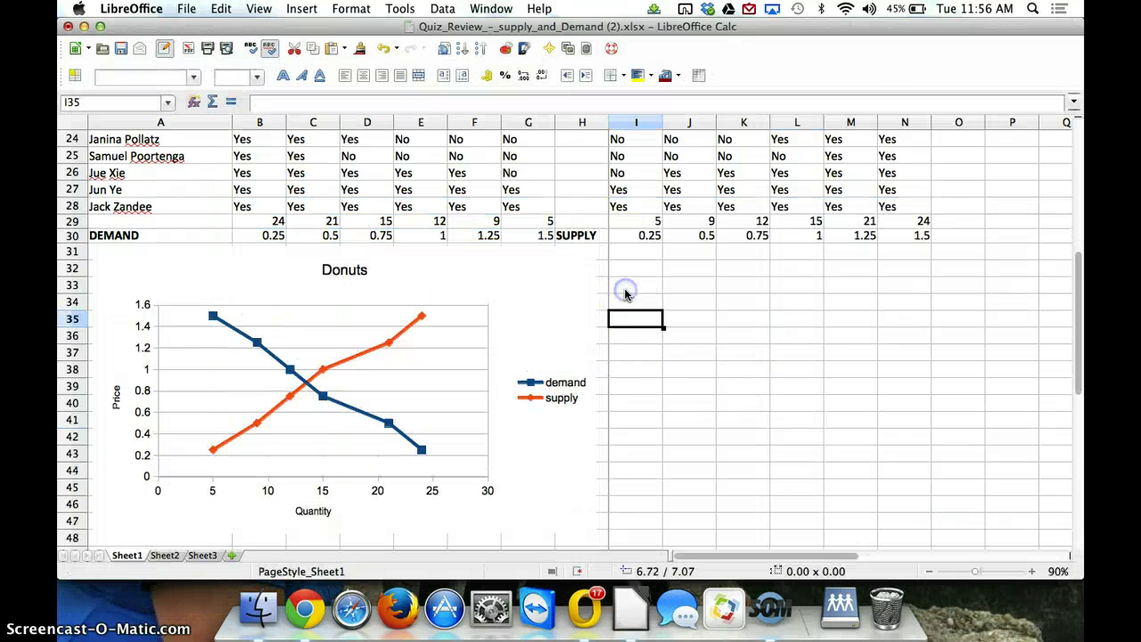